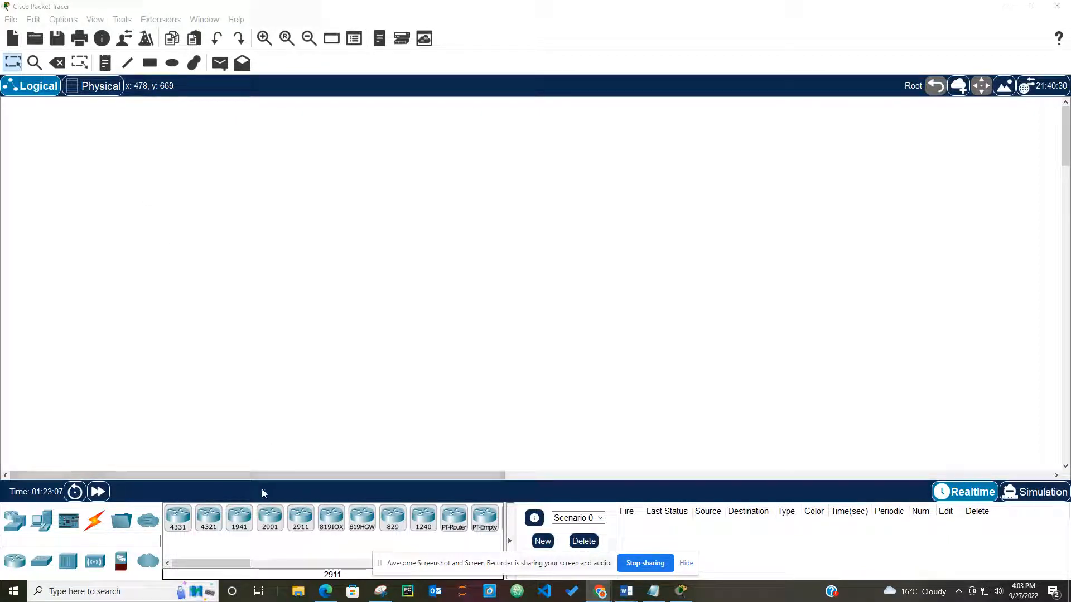
Place two 2911 routers side by side in the upper part of the workspace
{"action": "left_click", "coordinate": [301, 518]}
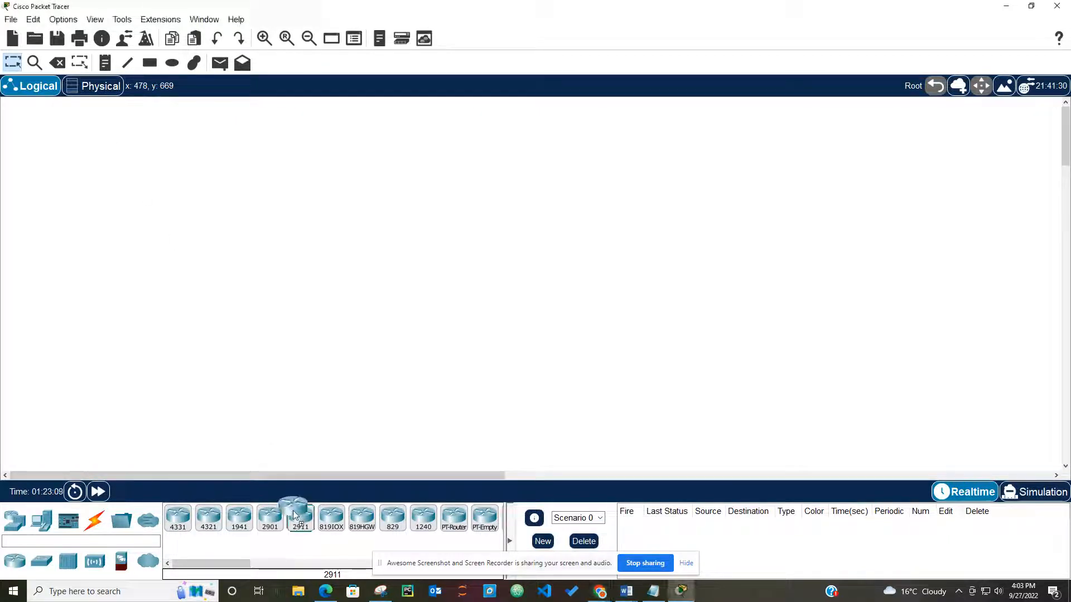
{"action": "left_click", "coordinate": [220, 275]}
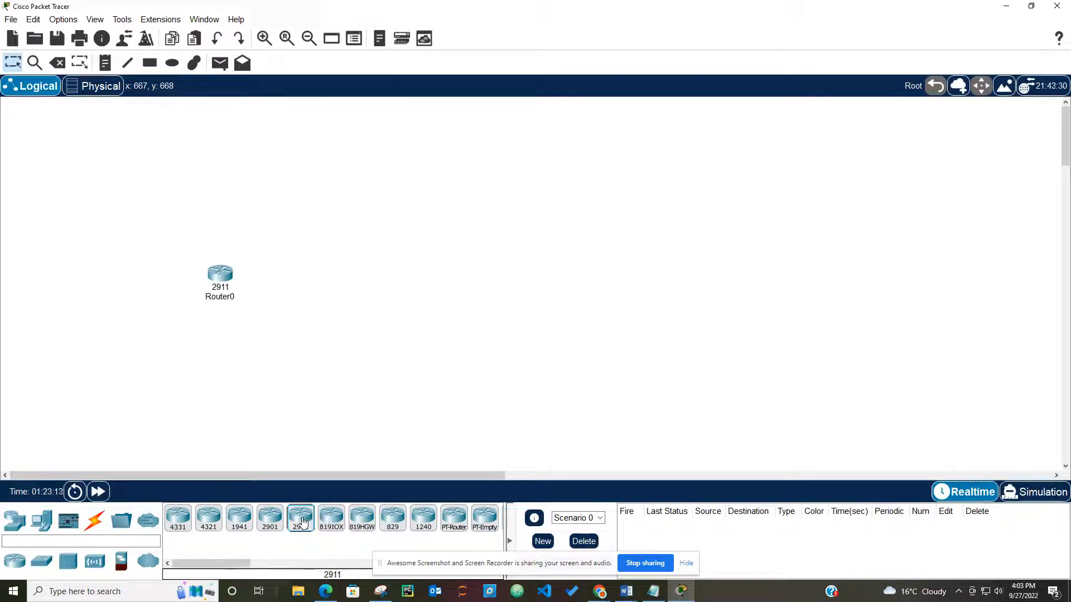
{"action": "left_click", "coordinate": [455, 269]}
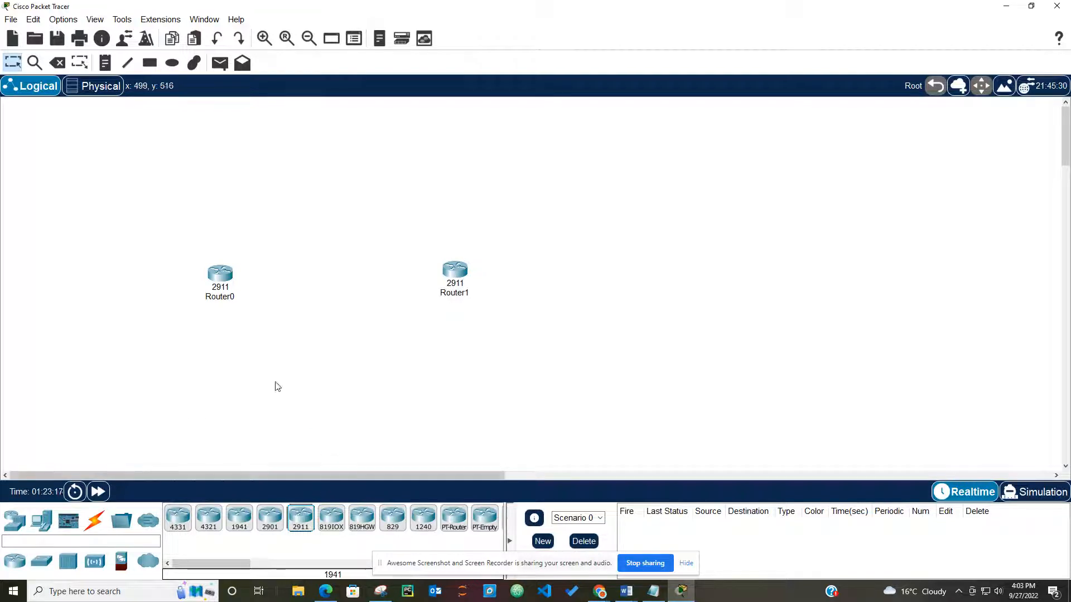
{"action": "left_click_drag", "start_coordinate": [220, 273], "coordinate": [207, 182]}
{"action": "left_click_drag", "start_coordinate": [455, 270], "coordinate": [464, 183]}
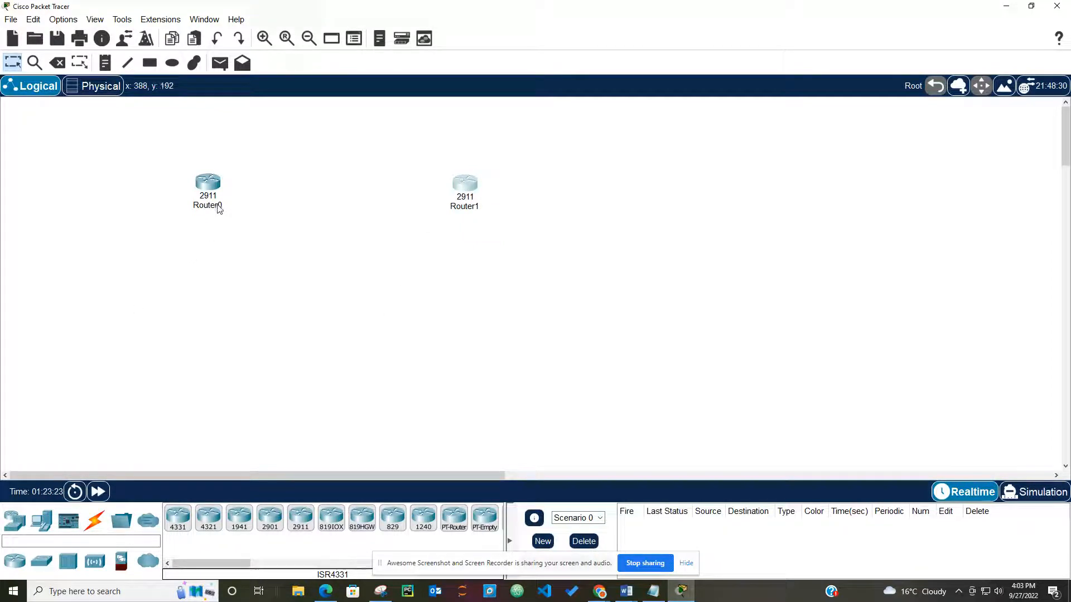
{"action": "mouse_move", "coordinate": [208, 207]}
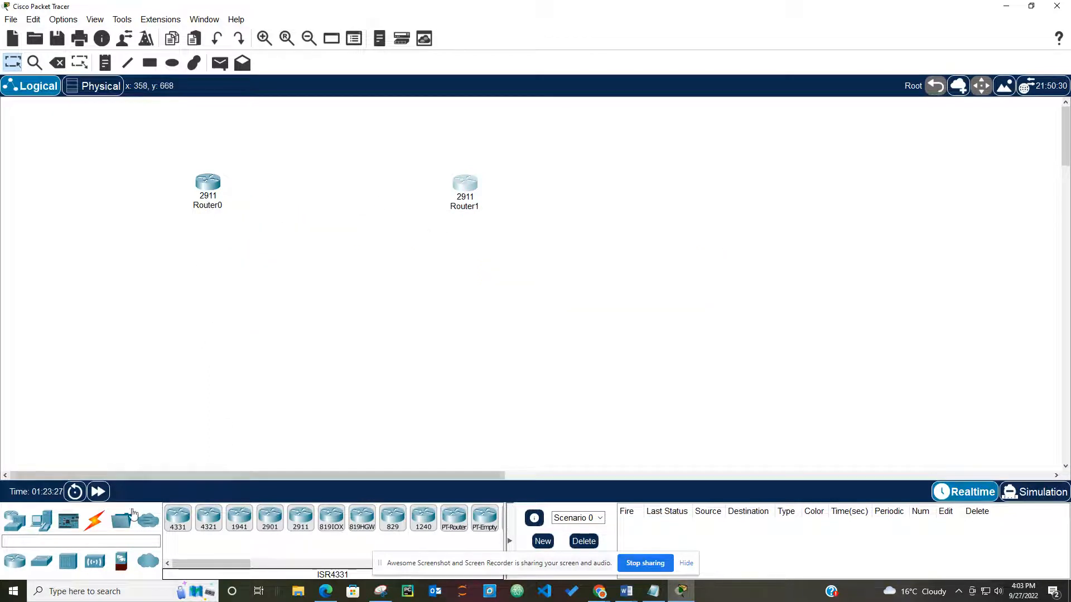
Add two 2960 switches, one below Router0 and one below Router1
{"action": "left_click", "coordinate": [44, 563]}
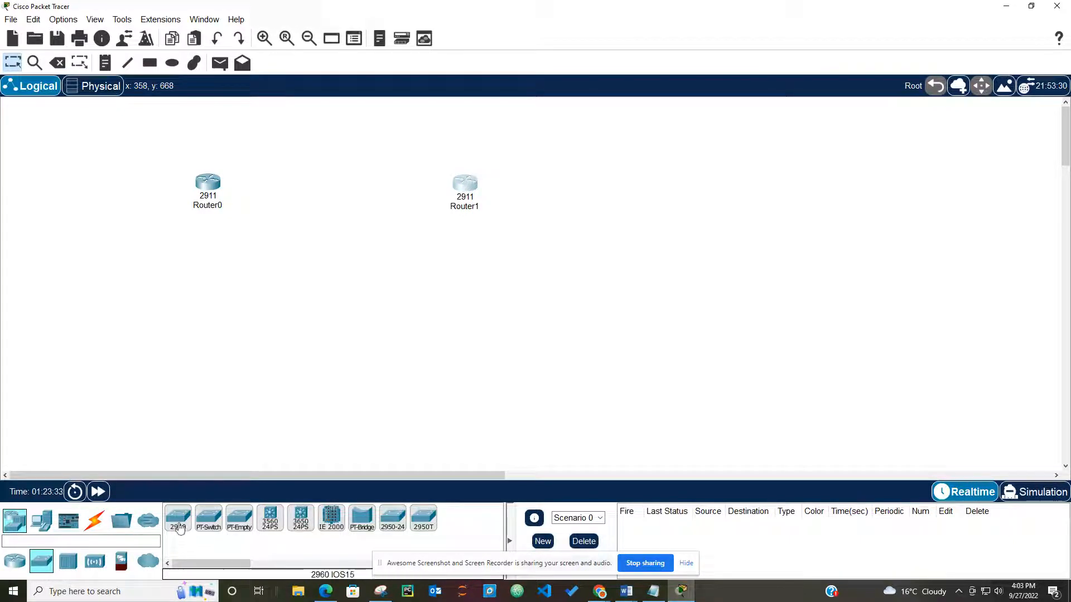
{"action": "left_click_drag", "start_coordinate": [178, 525], "coordinate": [215, 304]}
{"action": "left_click_drag", "start_coordinate": [179, 521], "coordinate": [461, 316]}
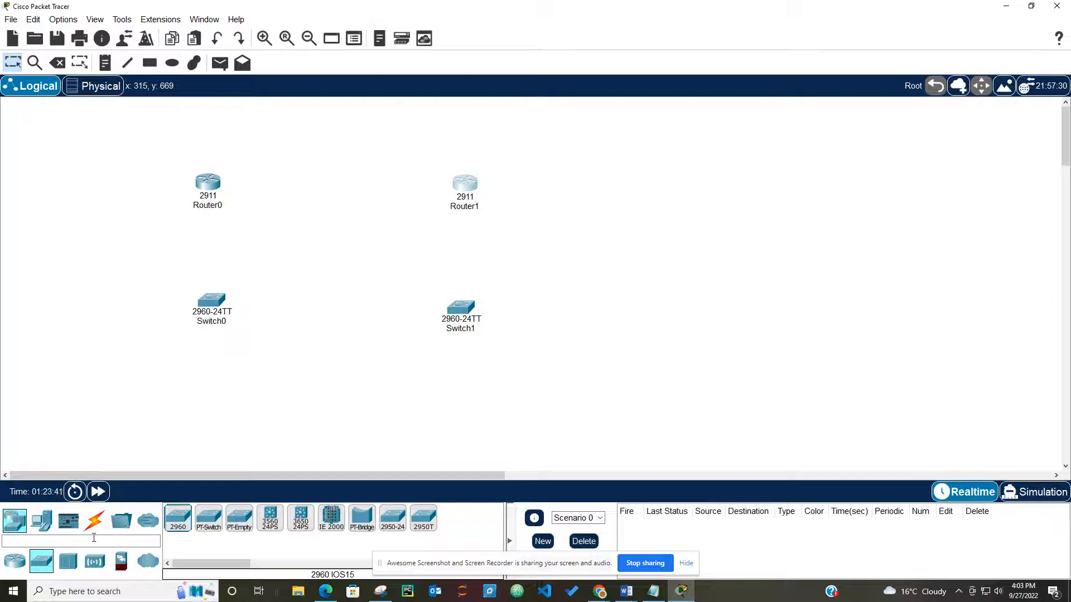
Add two PCs, one below Switch0 and one below Switch1
{"action": "left_click", "coordinate": [42, 520]}
{"action": "left_click_drag", "start_coordinate": [177, 519], "coordinate": [202, 413]}
{"action": "left_click_drag", "start_coordinate": [177, 519], "coordinate": [463, 412]}
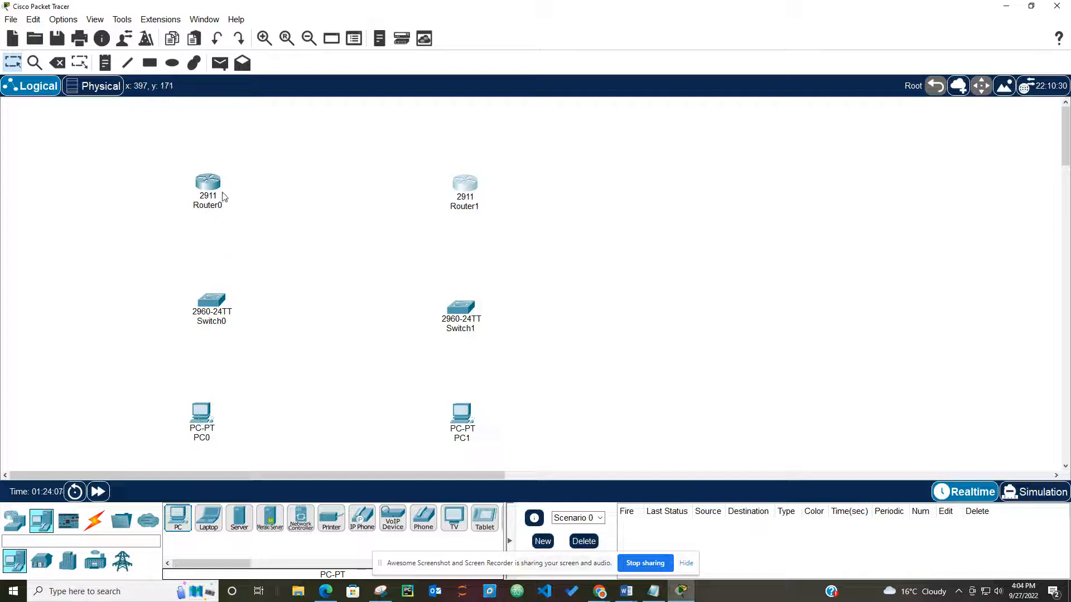
Connect PC0's FastEthernet0 to Switch0's FastEthernet0/2 with a copper straight-through cable
{"action": "left_click", "coordinate": [94, 520]}
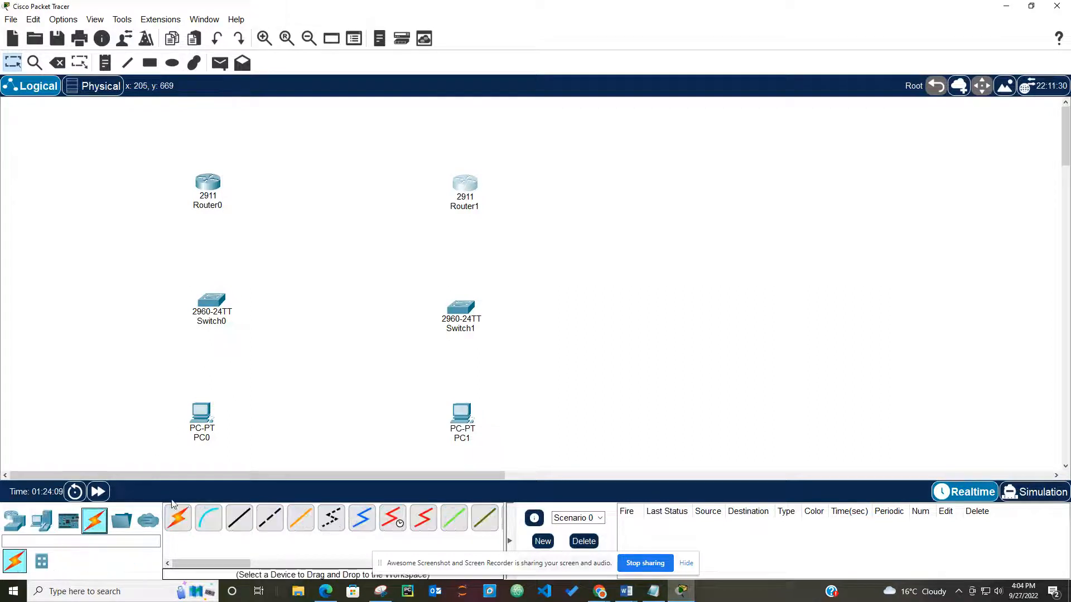
{"action": "left_click", "coordinate": [239, 518]}
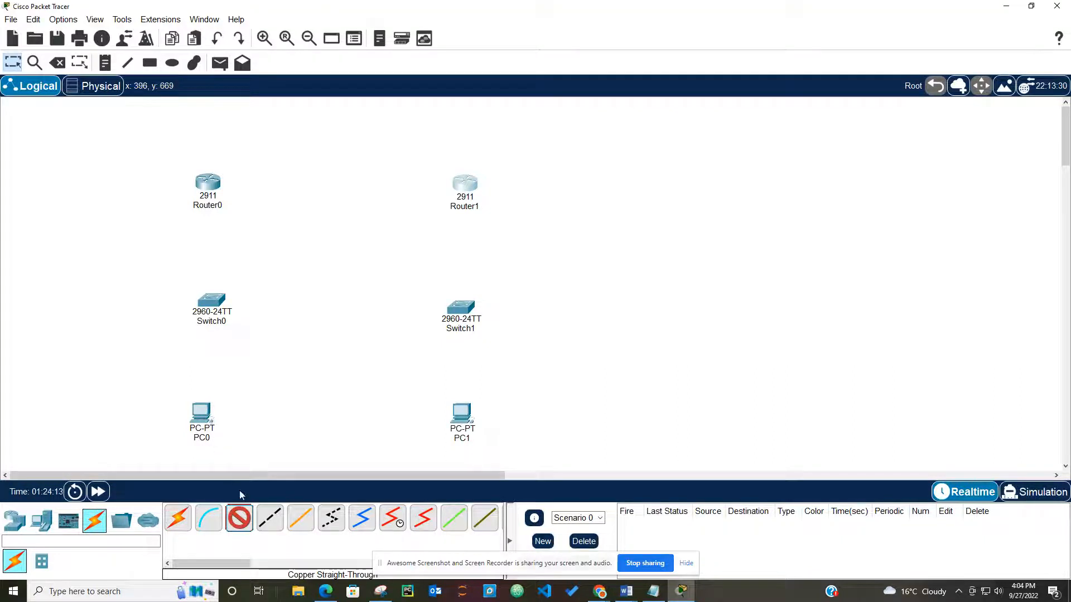
{"action": "left_click", "coordinate": [269, 521]}
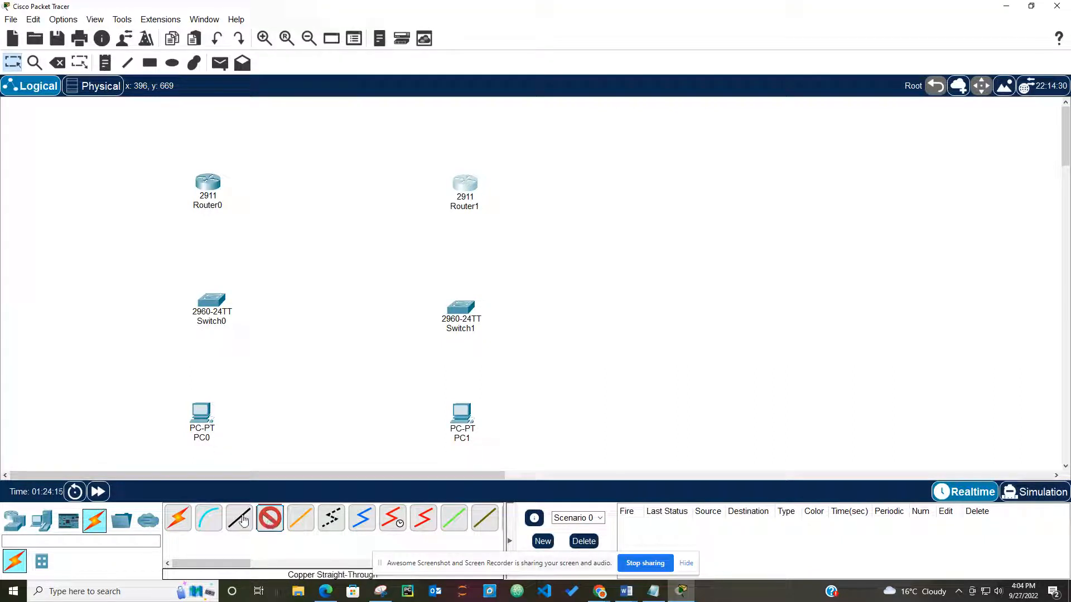
{"action": "left_click", "coordinate": [241, 519]}
{"action": "left_click", "coordinate": [213, 407]}
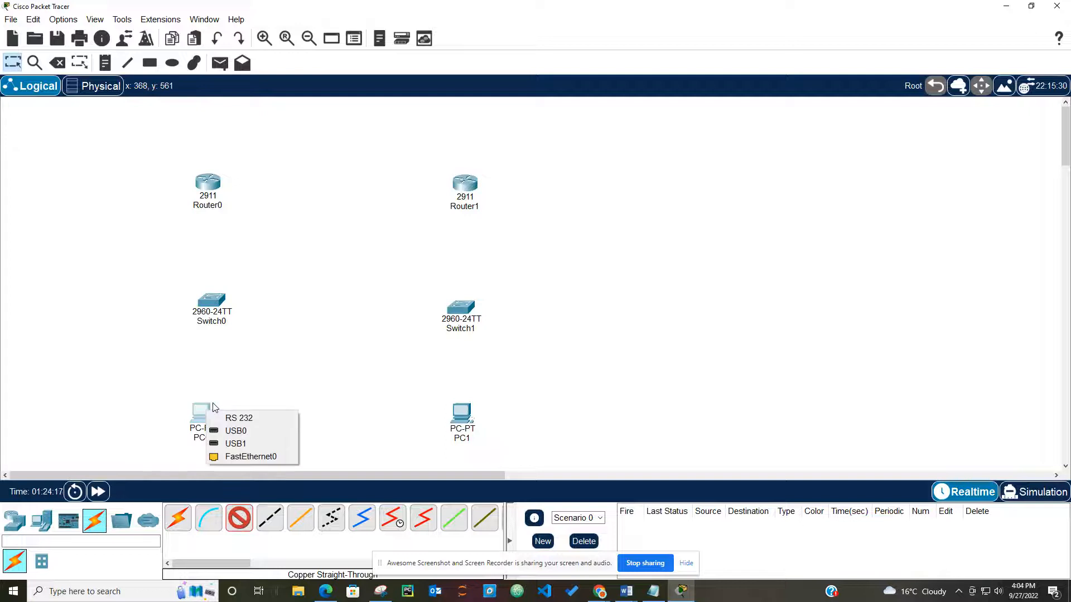
{"action": "left_click", "coordinate": [234, 457]}
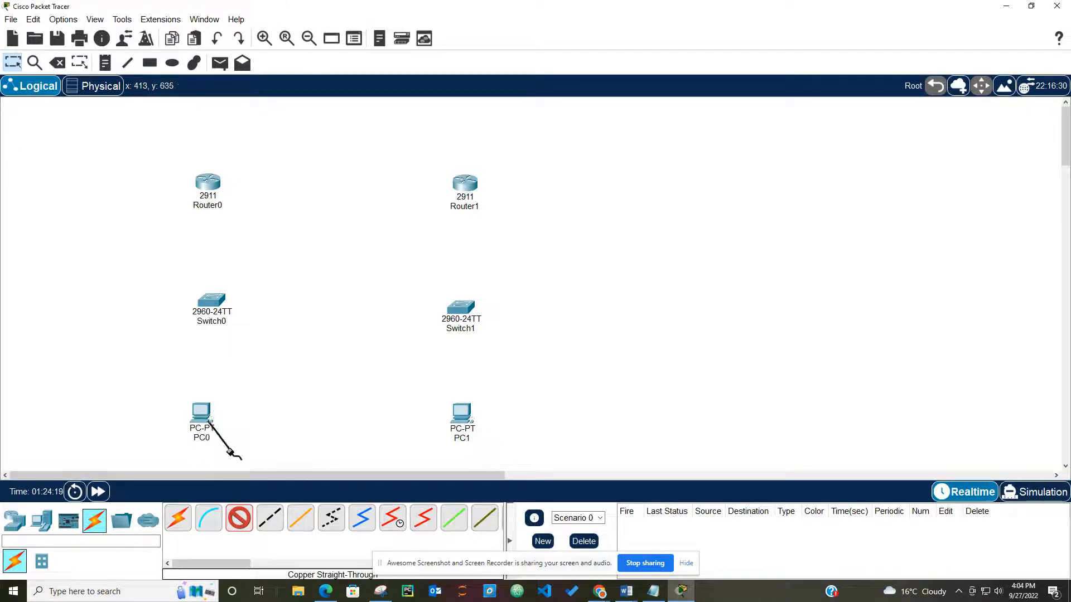
{"action": "left_click", "coordinate": [209, 305]}
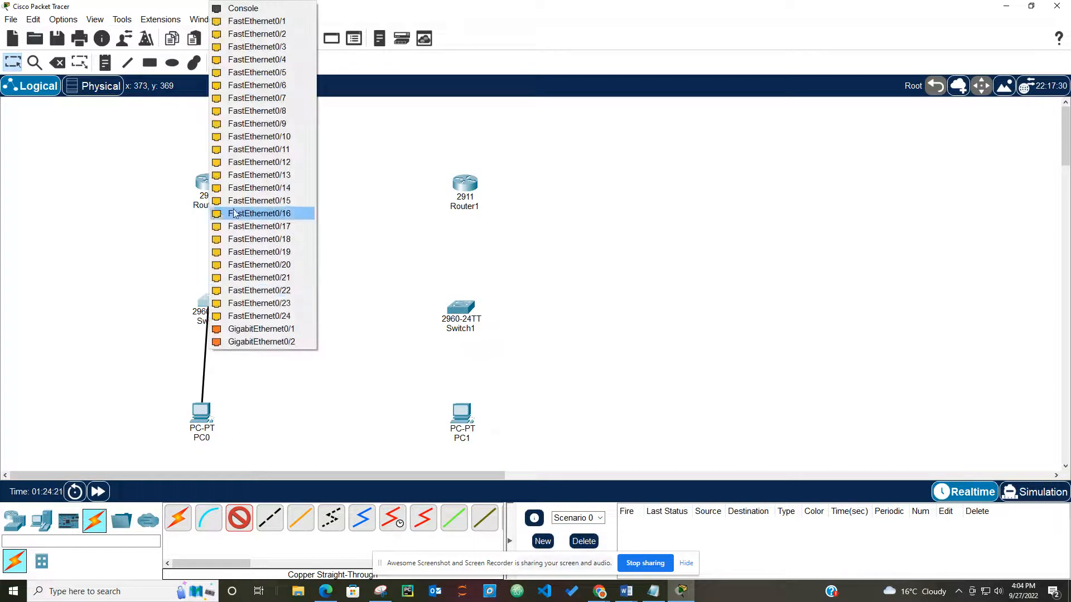
{"action": "left_click", "coordinate": [232, 35]}
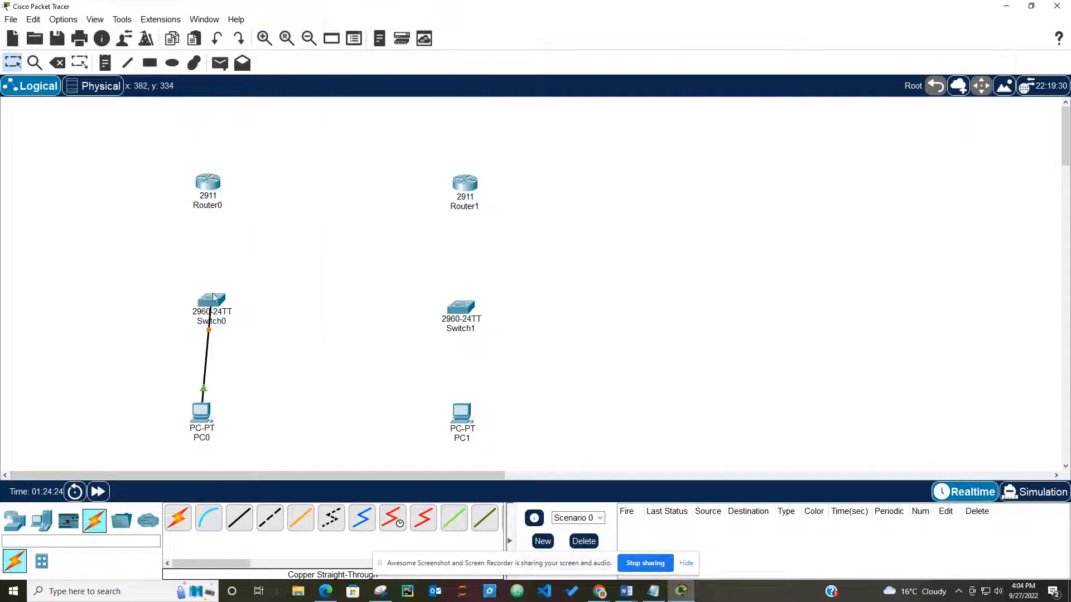
Connect Switch0's FastEthernet0/1 to Router0's GigabitEthernet0/0 with a copper straight-through cable
{"action": "left_click", "coordinate": [239, 519]}
{"action": "left_click", "coordinate": [211, 302]}
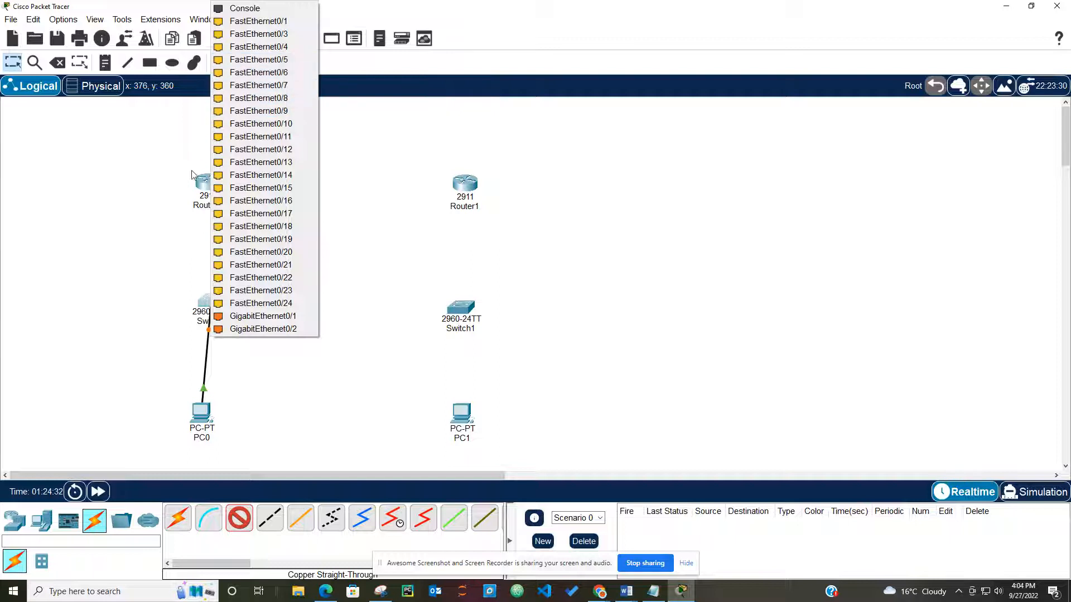
{"action": "left_click", "coordinate": [259, 20]}
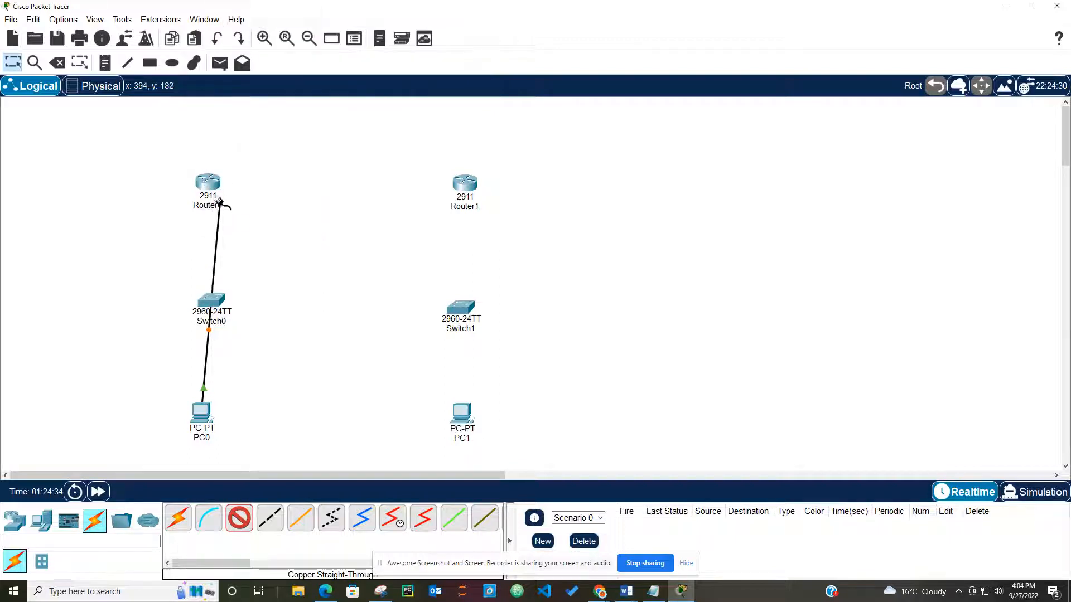
{"action": "left_click", "coordinate": [204, 184]}
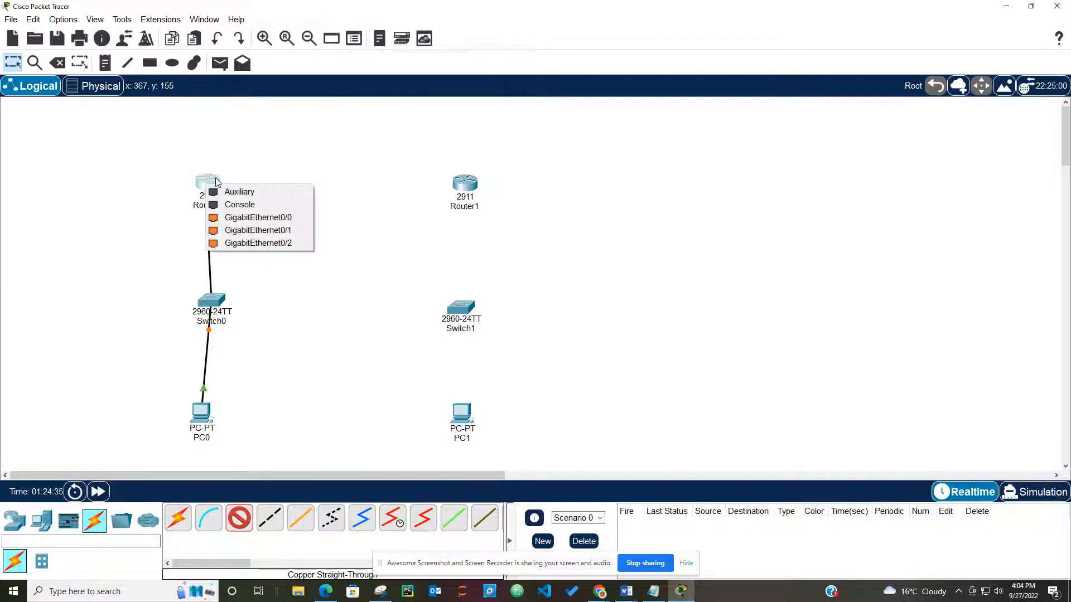
{"action": "left_click", "coordinate": [236, 223]}
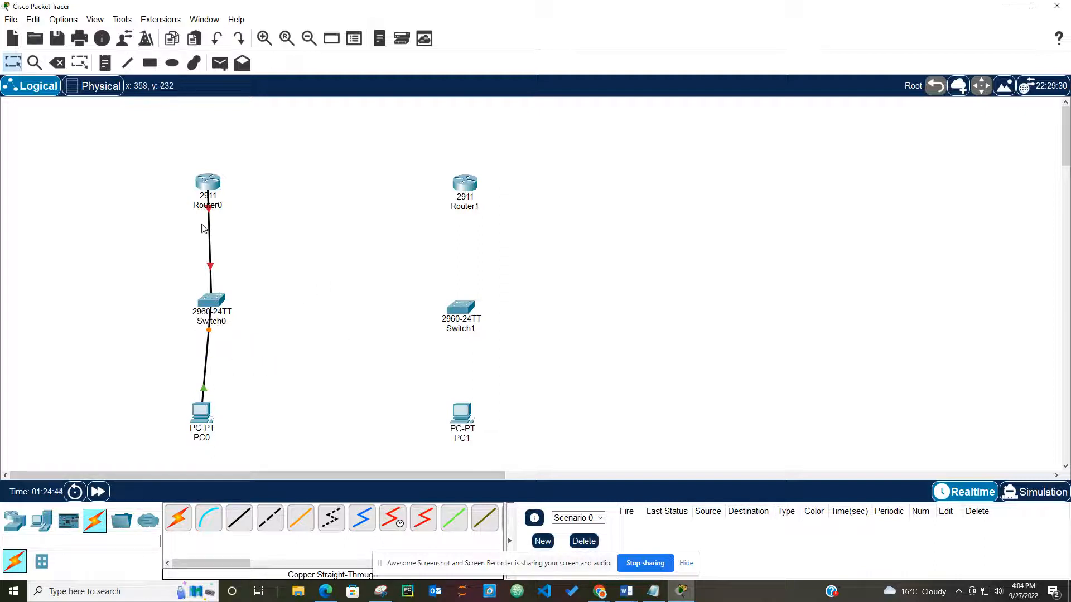
{"action": "left_click", "coordinate": [216, 201]}
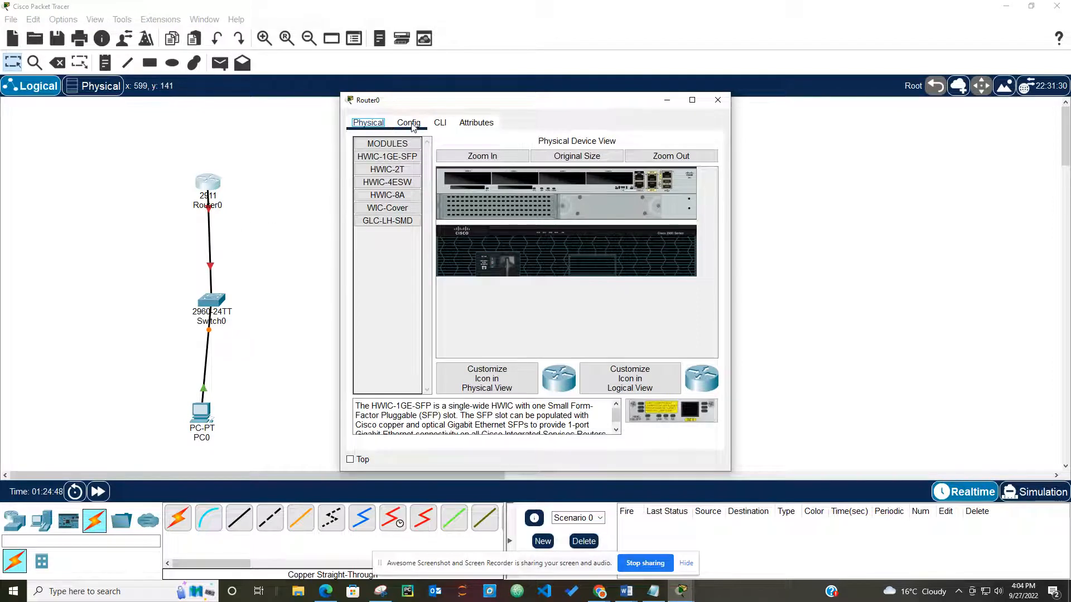
{"action": "left_click", "coordinate": [718, 99]}
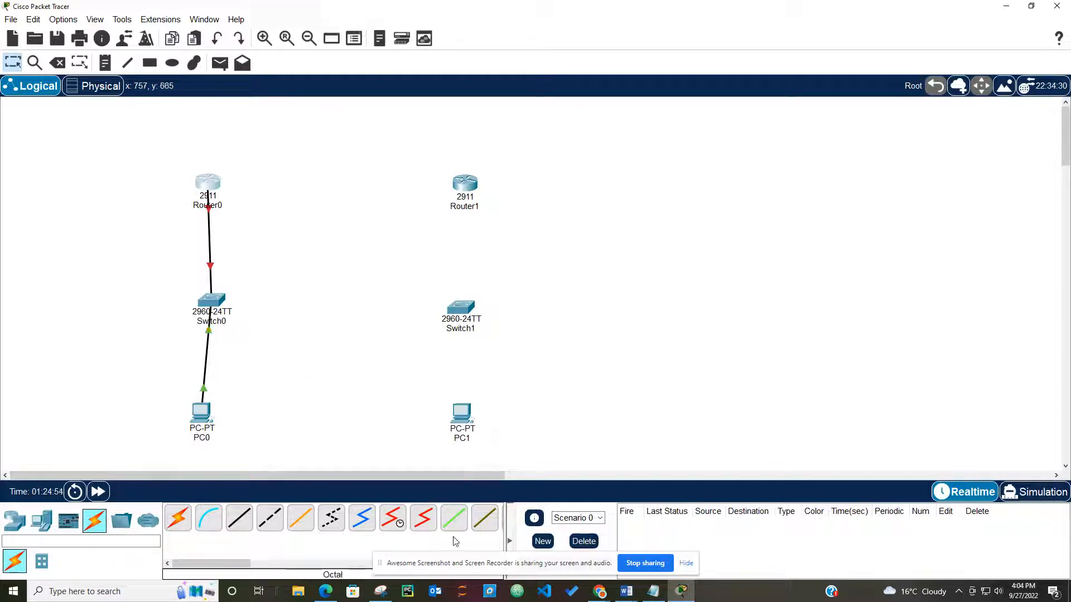
{"action": "left_click", "coordinate": [381, 567]}
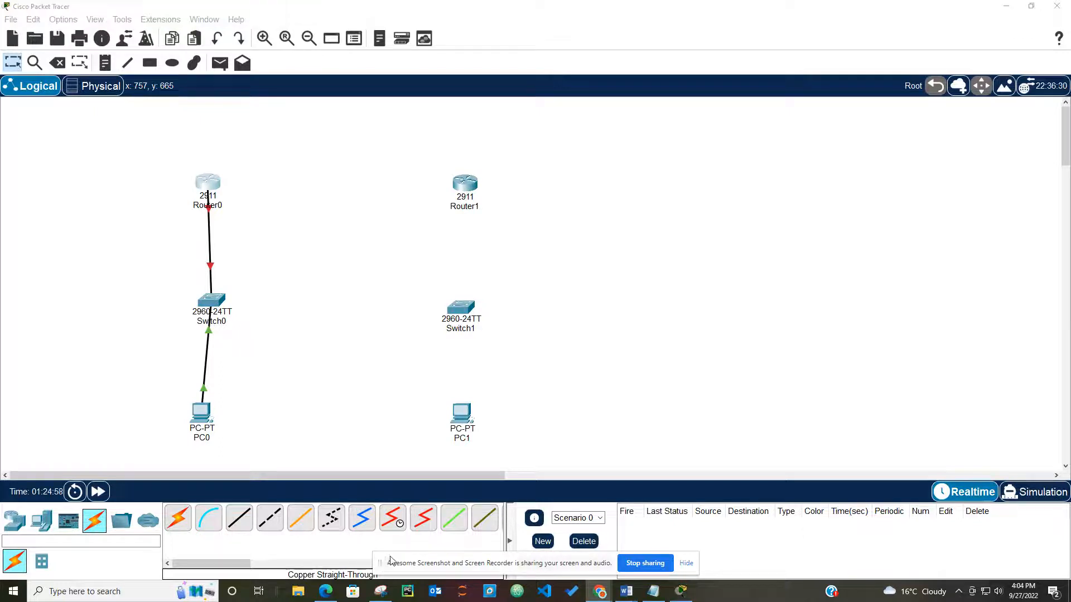
{"action": "left_click", "coordinate": [686, 563]}
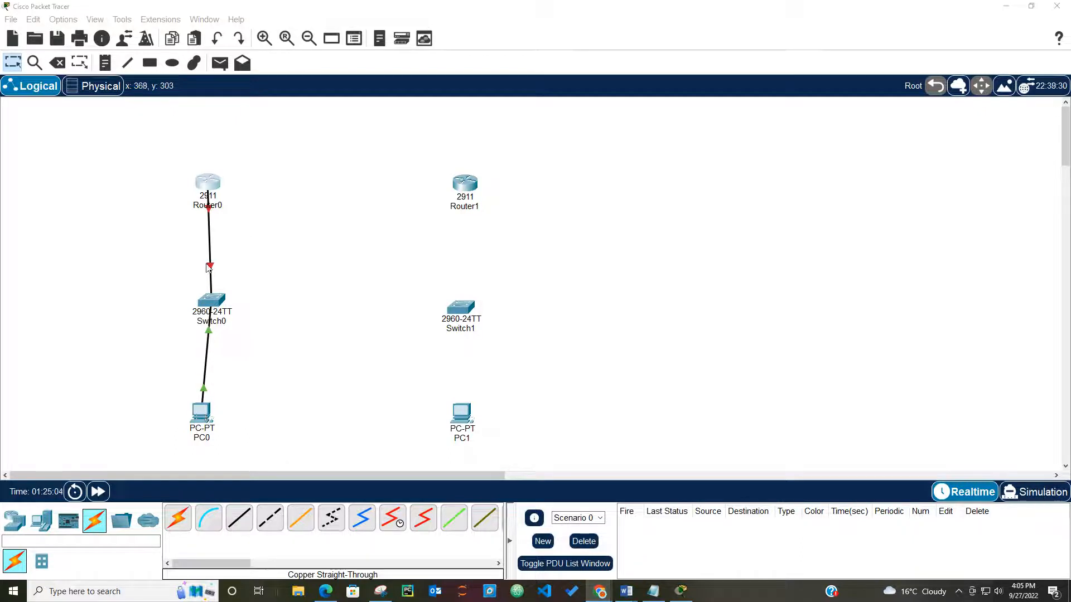
Add text notes reading 192.168.1.0 beside the PC0–Switch0 link and 192.168.1.20 beside PC0
{"action": "left_click", "coordinate": [106, 63]}
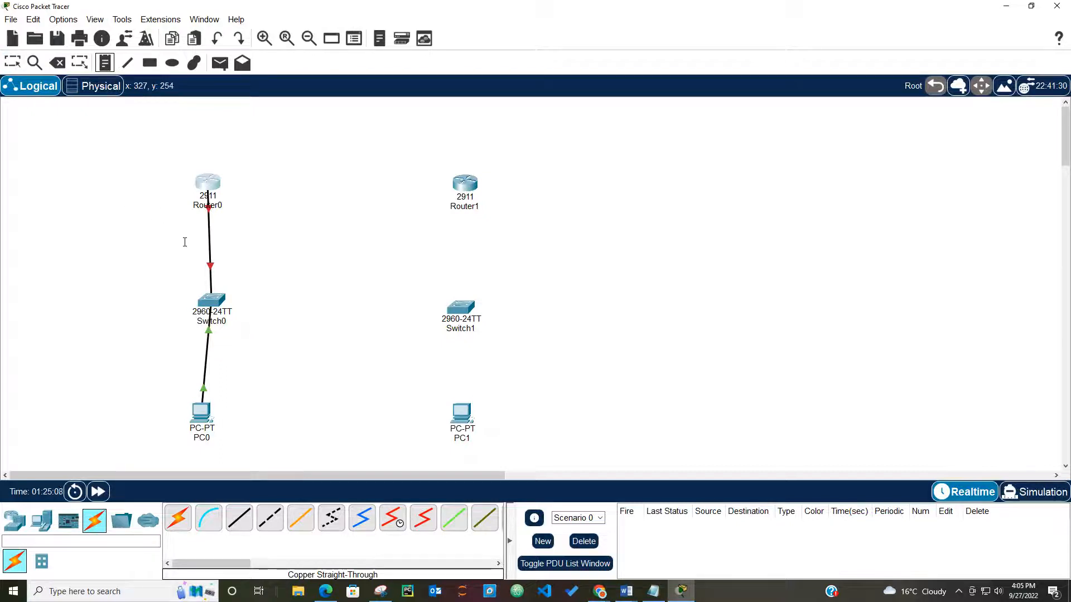
{"action": "left_click", "coordinate": [214, 373]}
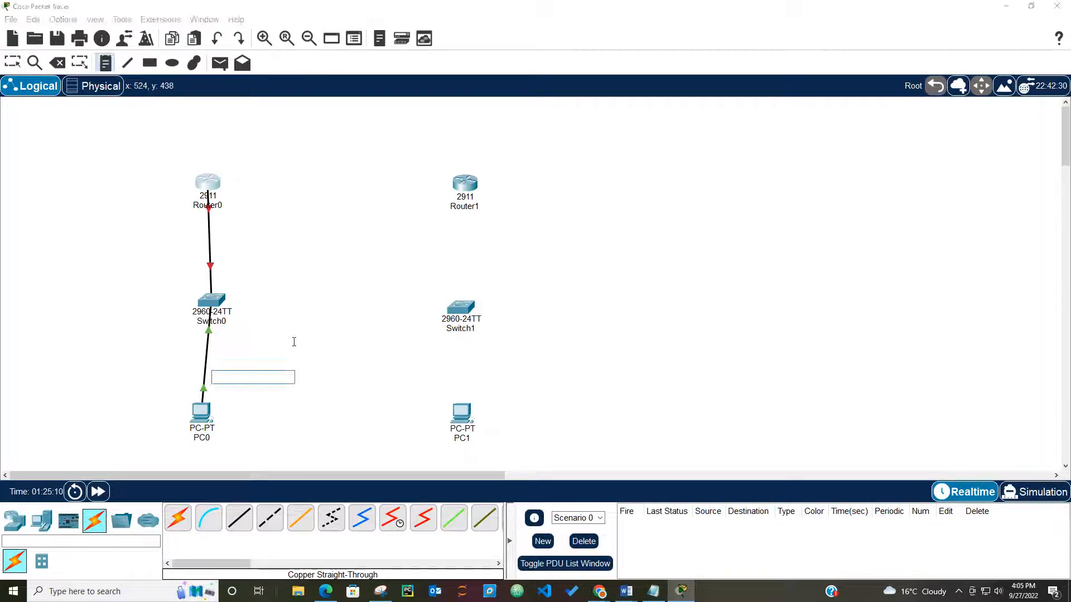
{"action": "type", "text": "192.168.1.0"}
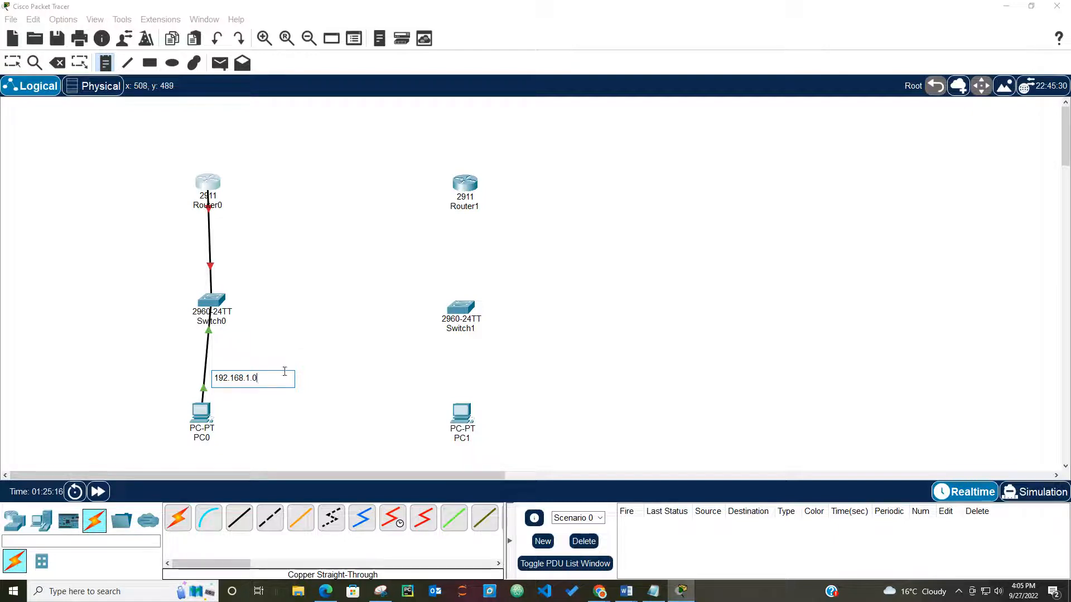
{"action": "left_click", "coordinate": [261, 343]}
{"action": "left_click", "coordinate": [223, 410]}
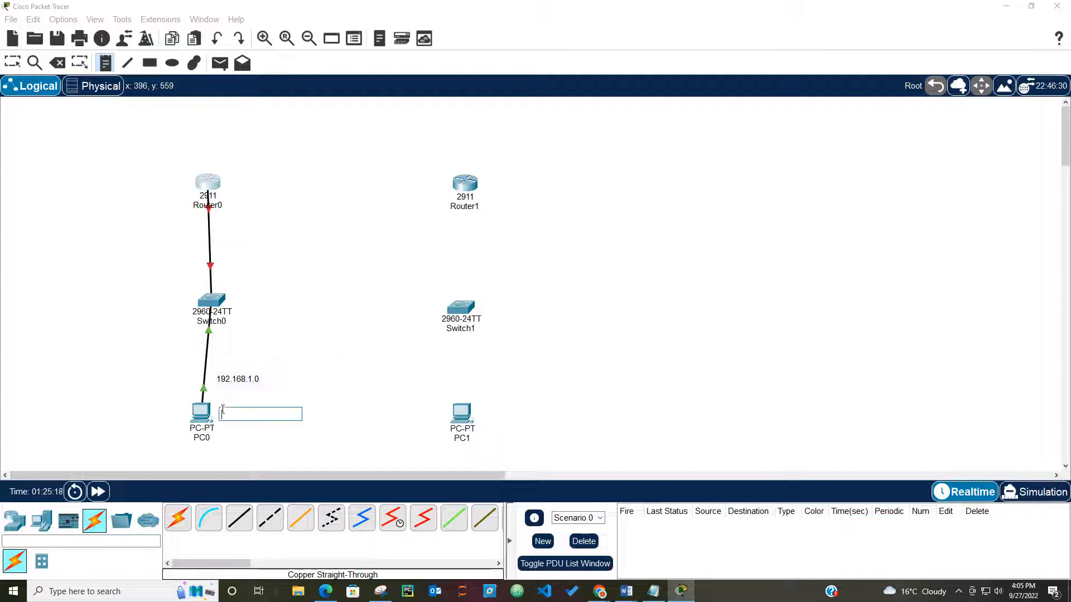
{"action": "type", "text": "192.168.1.20"}
Add a text note reading 192.168.1.1 at Router0 and leave the note tool
{"action": "left_click", "coordinate": [144, 371]}
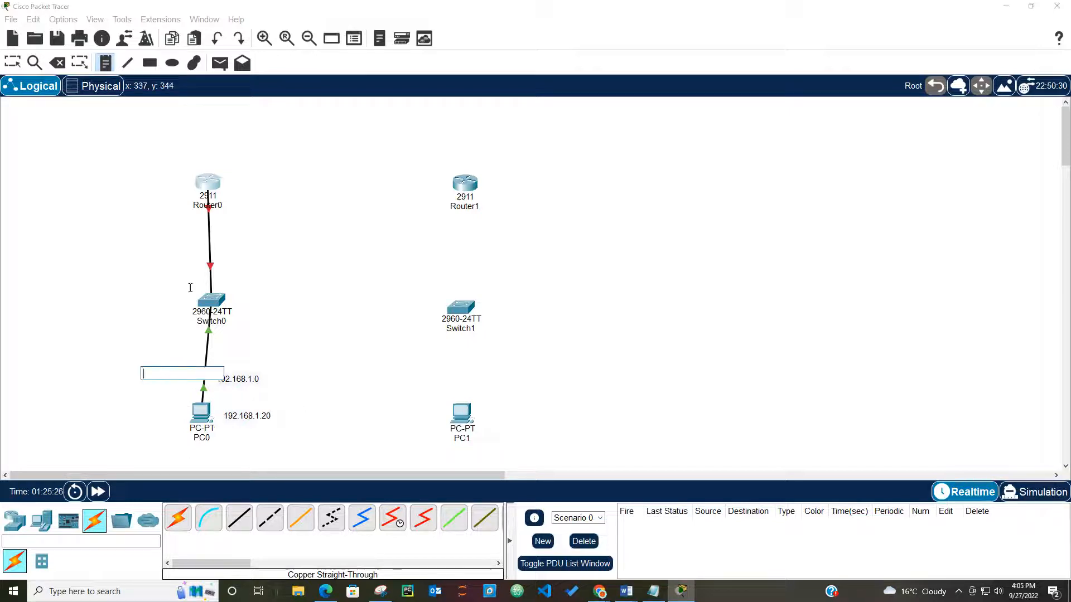
{"action": "left_click", "coordinate": [176, 180]}
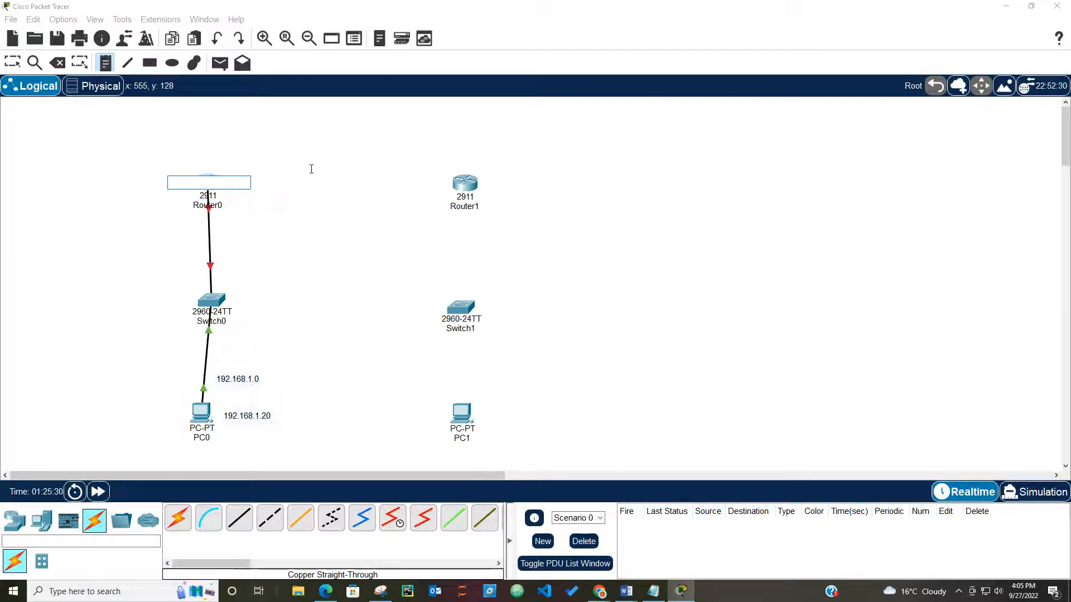
{"action": "type", "text": "192 168.1"}
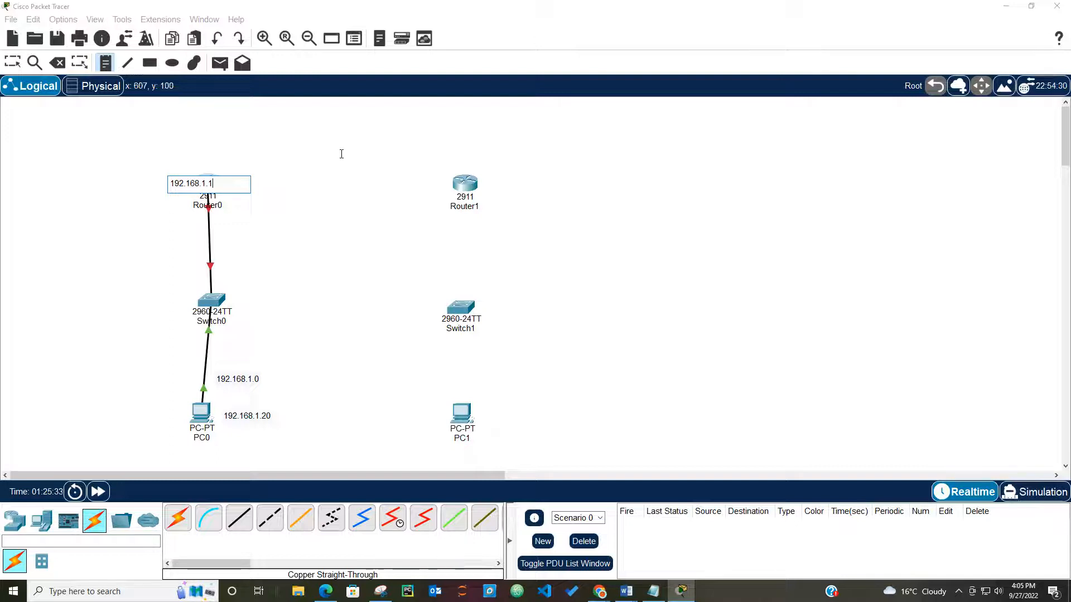
{"action": "type", "text": "."}
{"action": "key", "text": "Escape"}
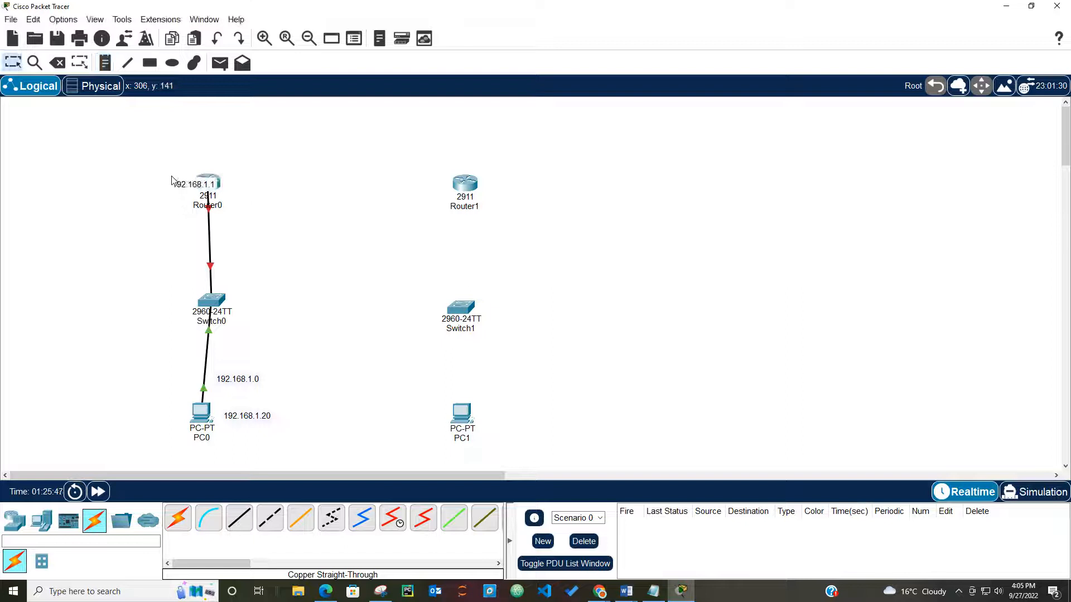
Move the three address notes to the left of Router0, the PC0–Switch0 link and PC0, clear of the icons and cable
{"action": "left_click_drag", "start_coordinate": [181, 184], "coordinate": [145, 184]}
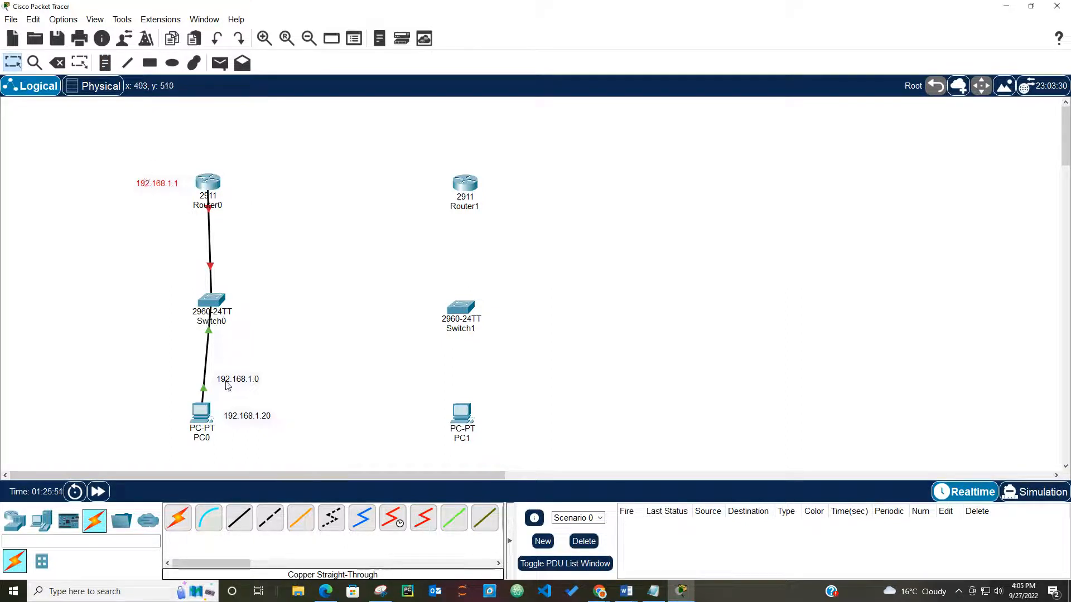
{"action": "left_click_drag", "start_coordinate": [226, 383], "coordinate": [159, 356]}
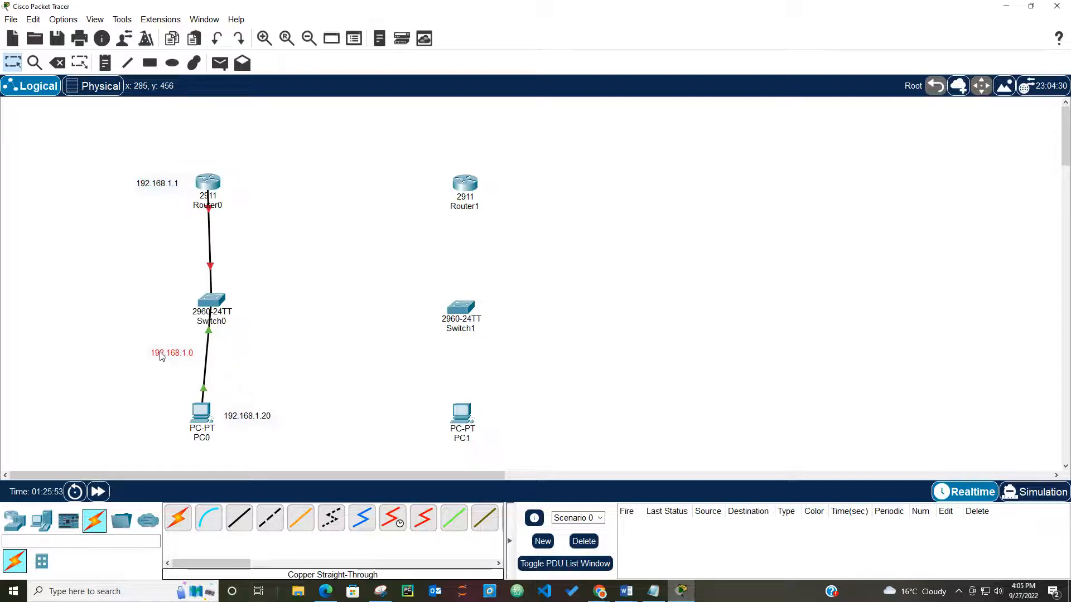
{"action": "left_click_drag", "start_coordinate": [228, 413], "coordinate": [130, 416]}
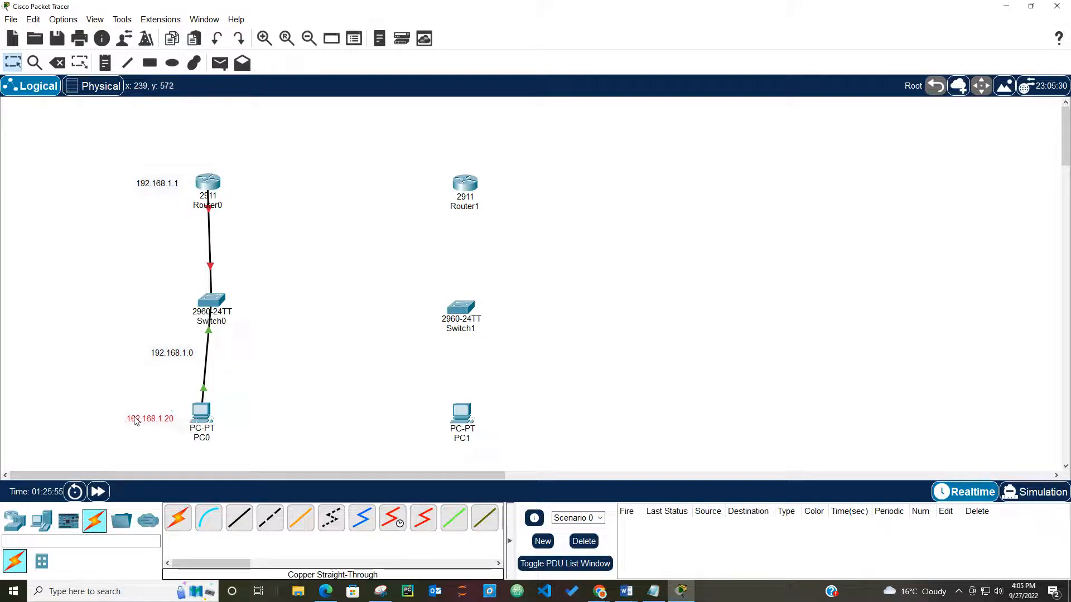
{"action": "left_click_drag", "start_coordinate": [156, 353], "coordinate": [153, 339]}
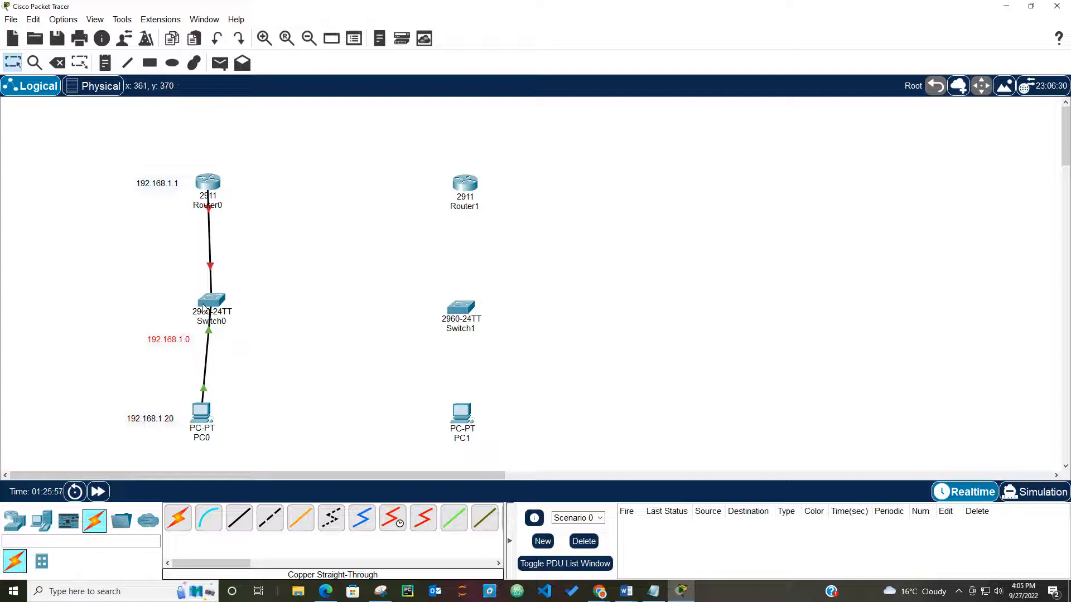
Shift Switch0 slightly so it lines up between Router0 and PC0, and start a command-line session on Router0
{"action": "left_click_drag", "start_coordinate": [203, 308], "coordinate": [196, 306]}
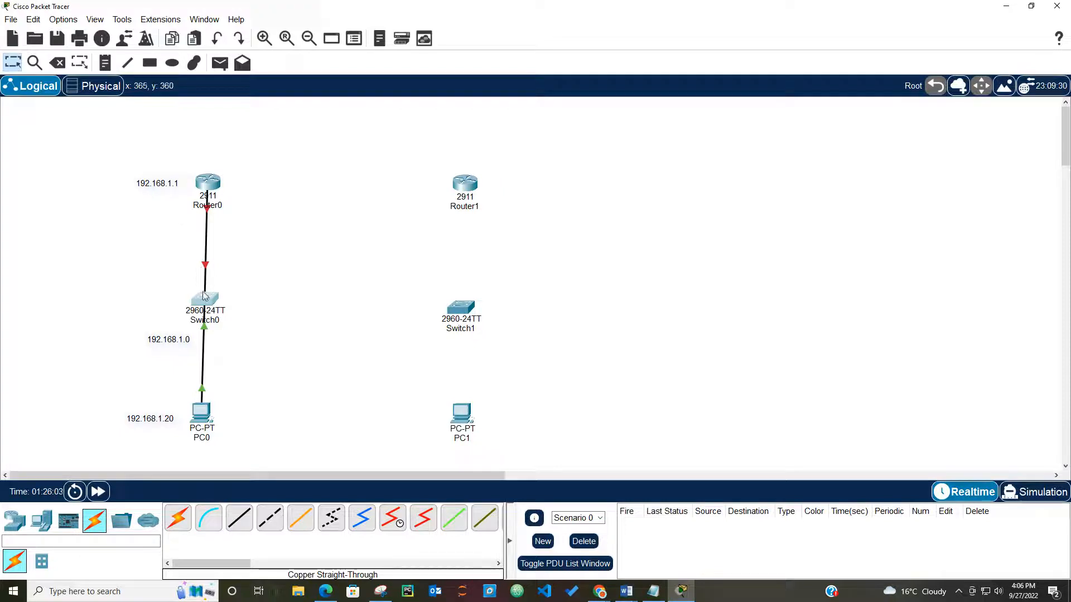
{"action": "left_click", "coordinate": [217, 184]}
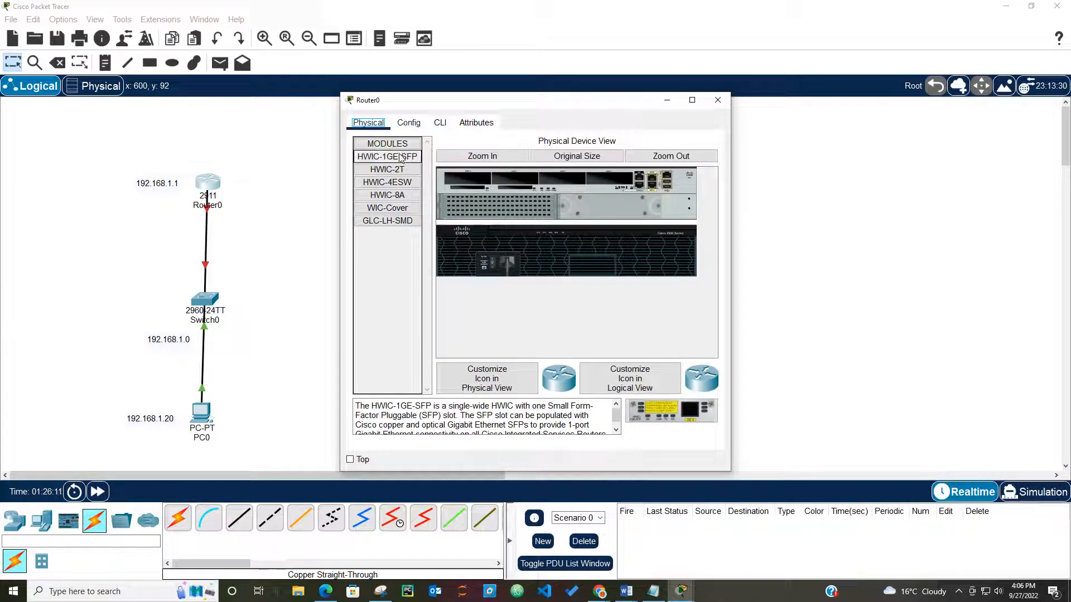
{"action": "left_click", "coordinate": [409, 124]}
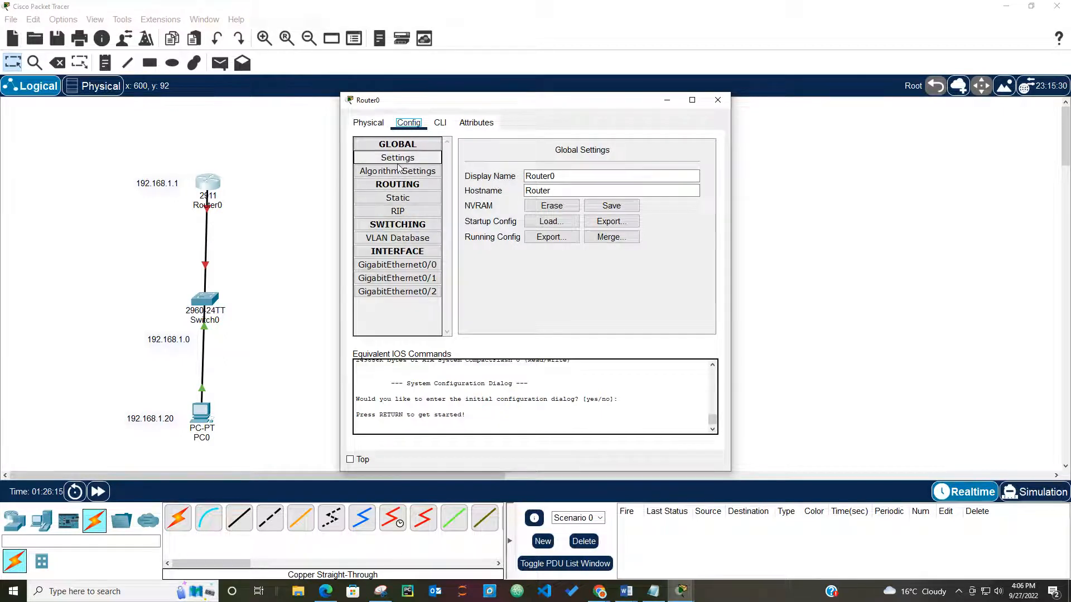
{"action": "left_click", "coordinate": [440, 123]}
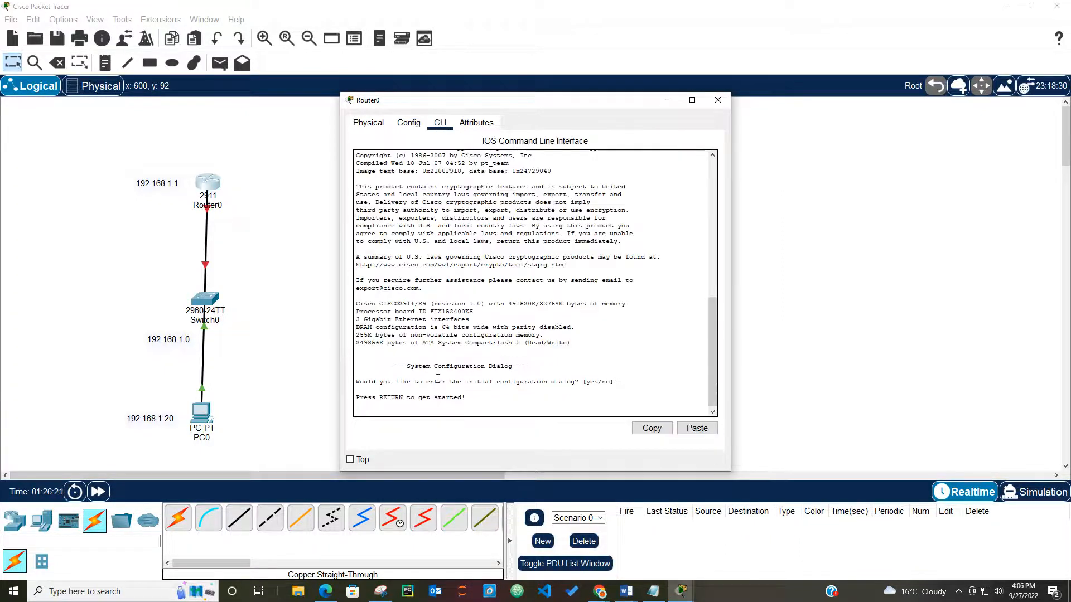
{"action": "key", "text": "Return"}
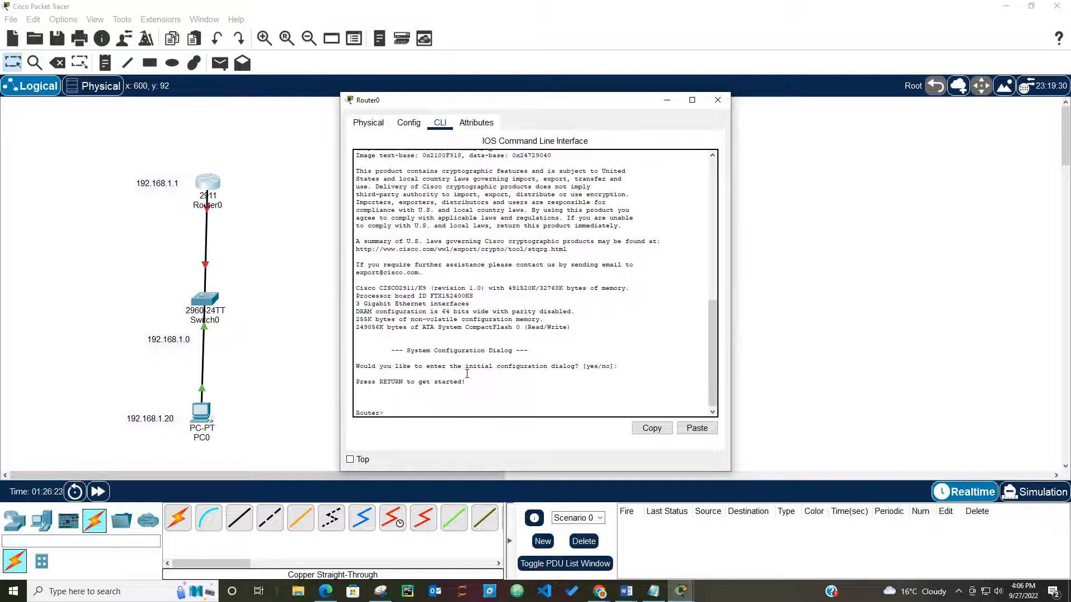
Enter privileged mode with en and global configuration mode with conf t on Router0
{"action": "type", "text": "en"}
{"action": "key", "text": "Return"}
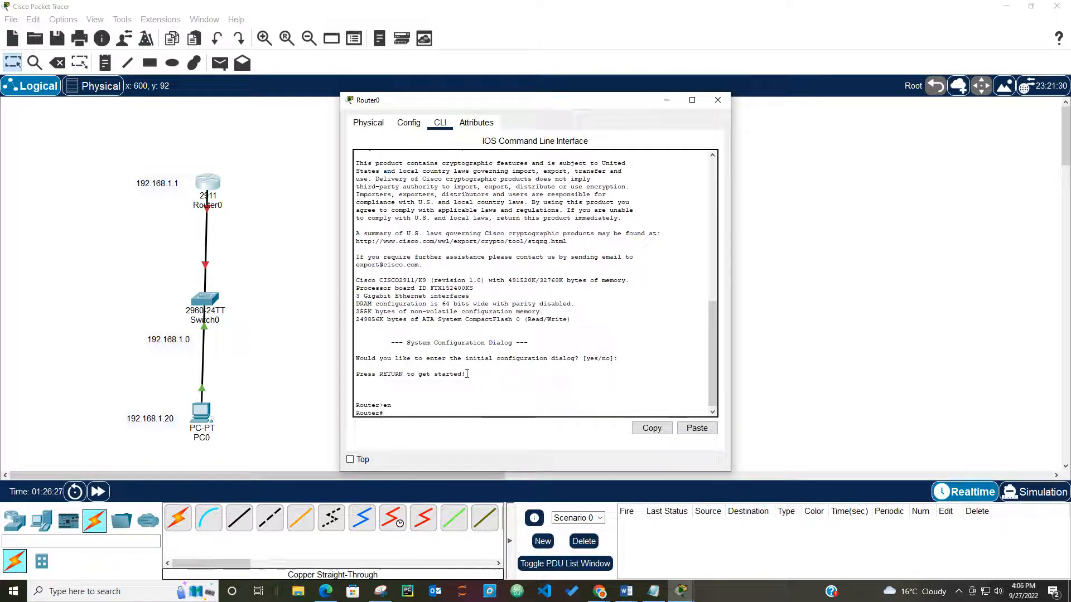
{"action": "key", "text": "Return"}
{"action": "key", "text": "Return"}
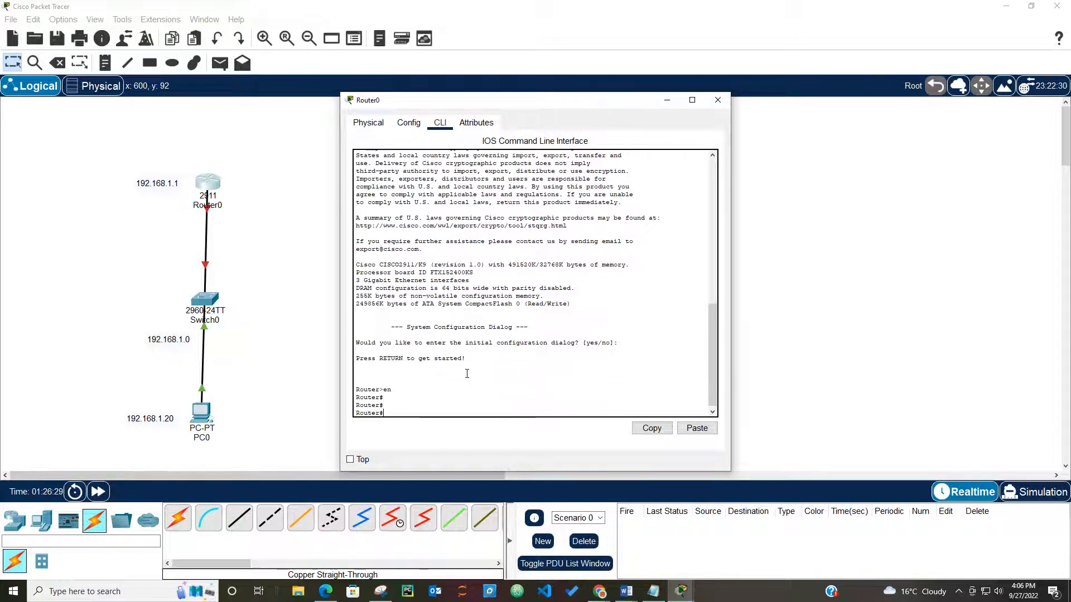
{"action": "type", "text": "co"}
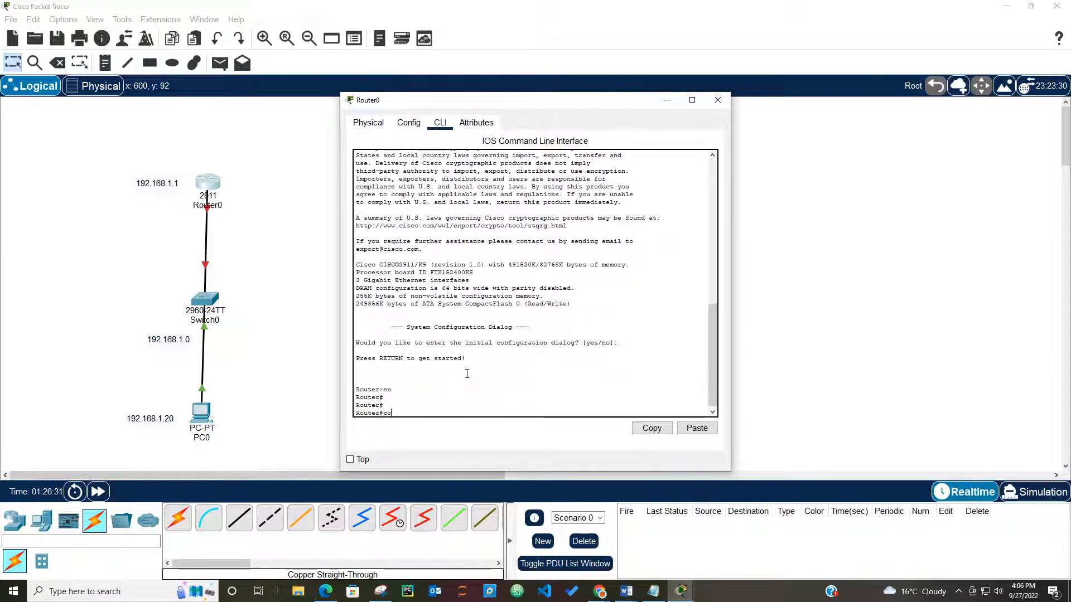
{"action": "type", "text": "nf t"}
{"action": "key", "text": "Return"}
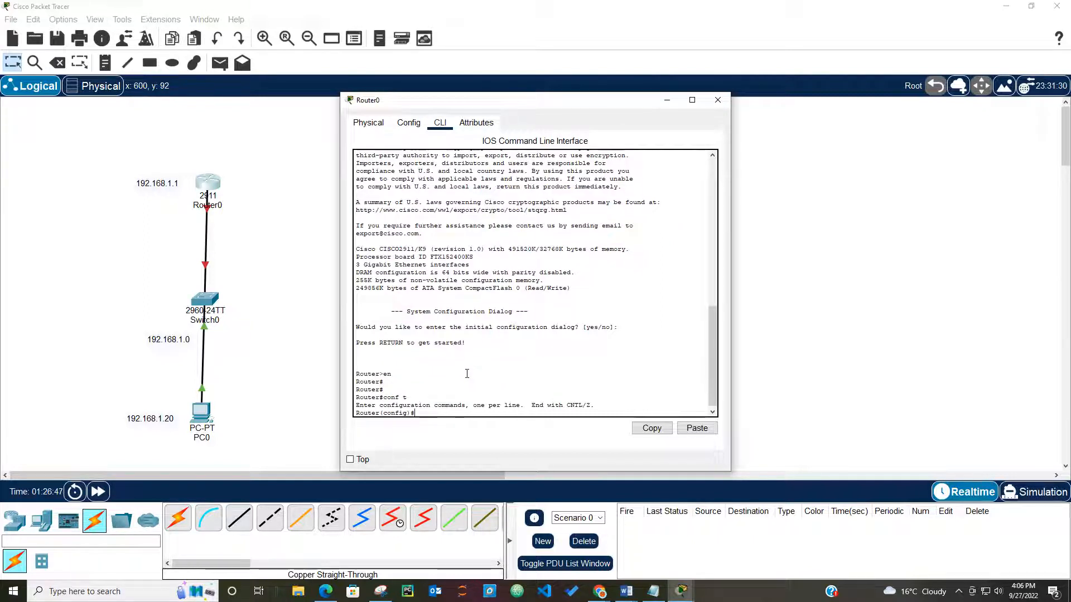
Assign IP address 192.168.1.1 with mask 255.255.255.0 to Router0's interface g0/0
{"action": "type", "text": "int"}
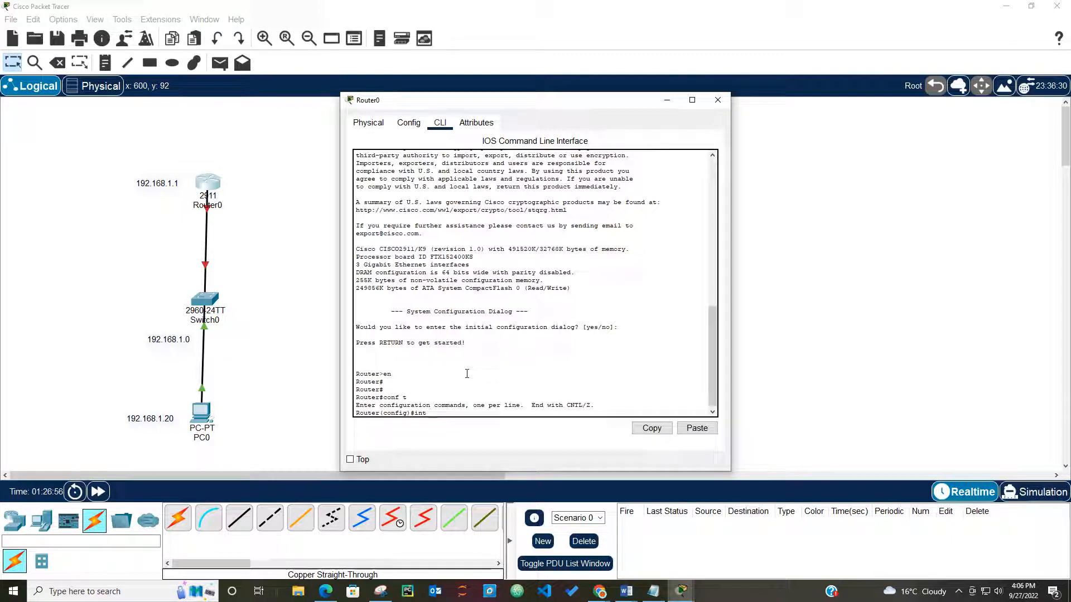
{"action": "type", "text": "g0/0"}
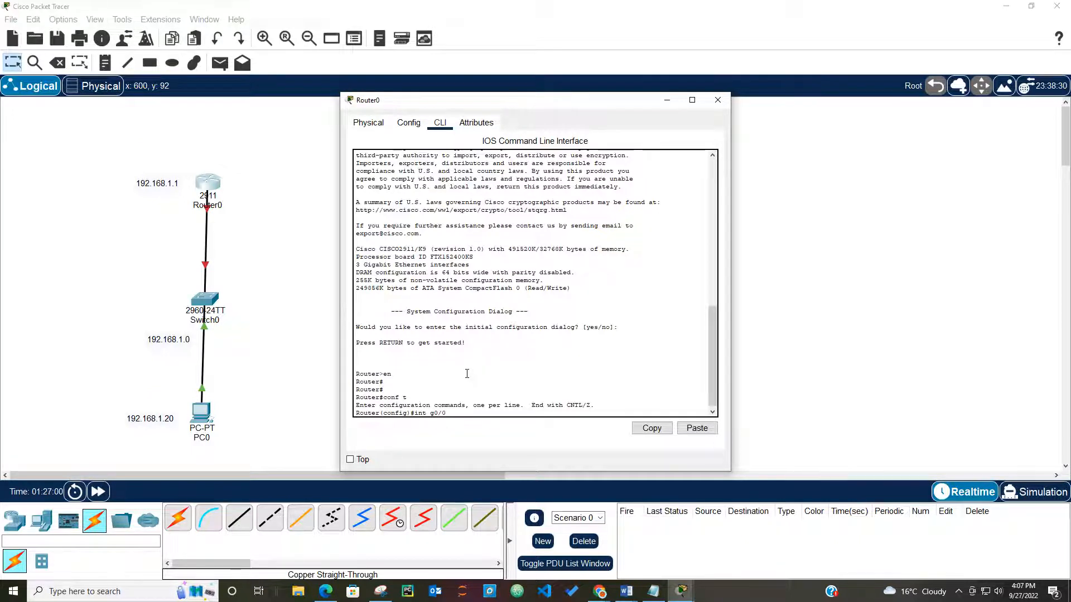
{"action": "key", "text": "Return"}
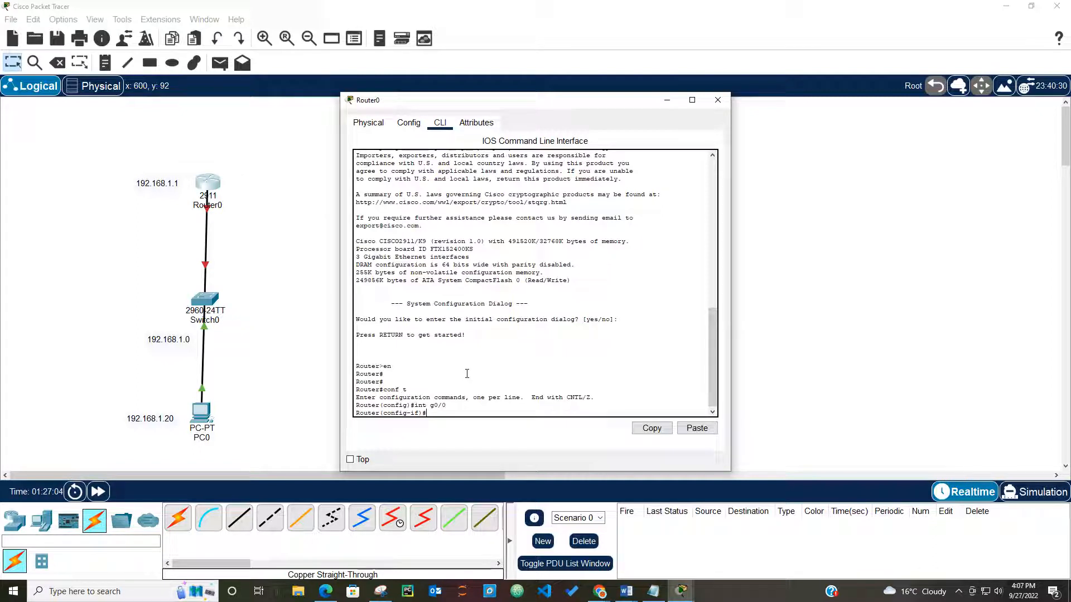
{"action": "type", "text": "ip add"}
{"action": "type", "text": "192.168.1.1 "}
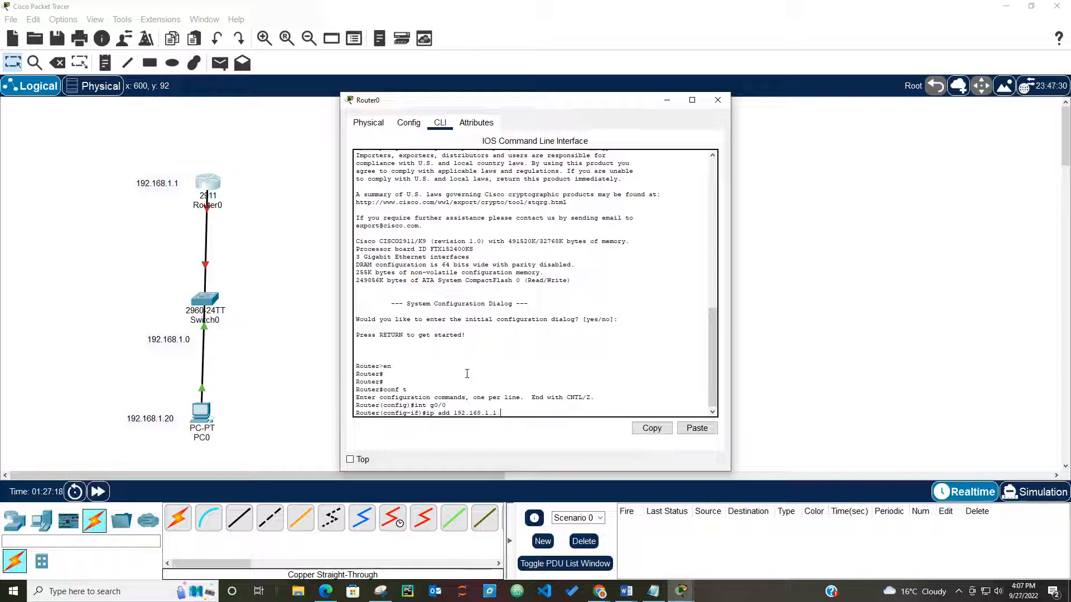
{"action": "type", "text": "252"}
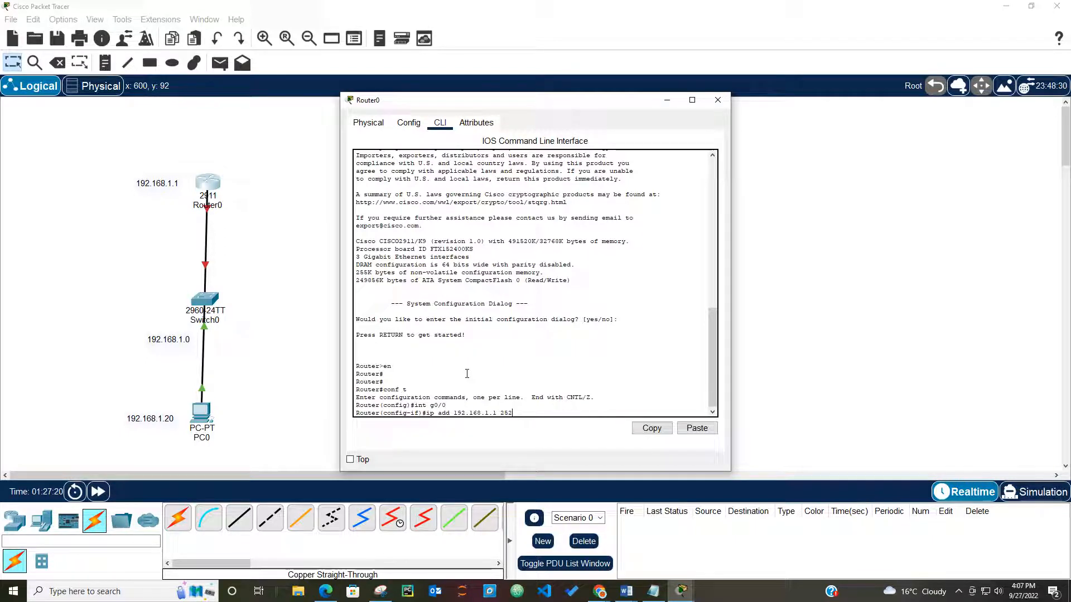
{"action": "key", "text": "BackSpace"}
{"action": "type", "text": "5.255.255.0"}
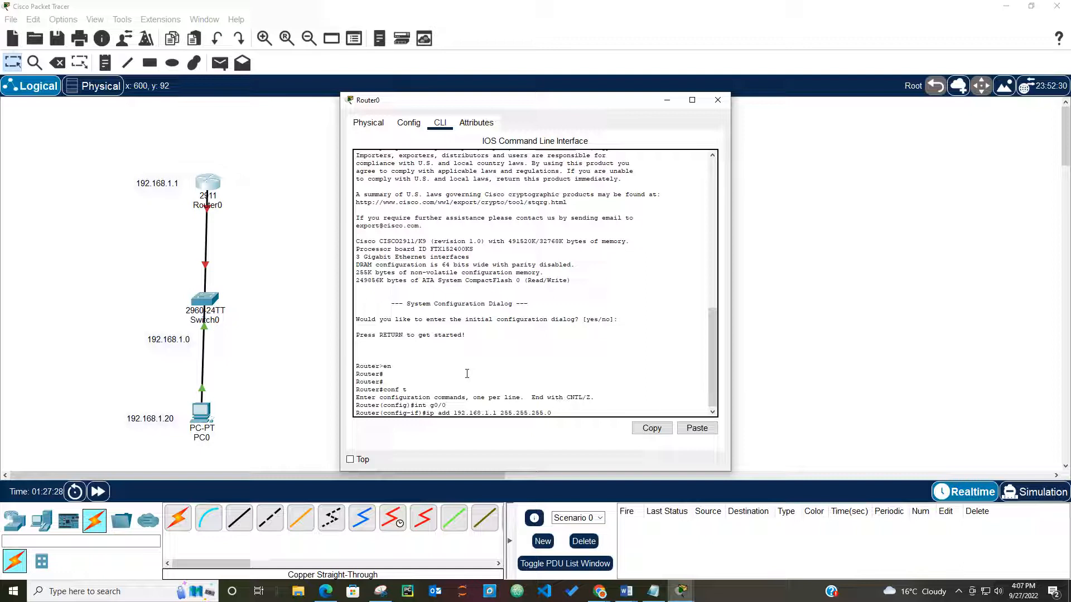
{"action": "key", "text": "Return"}
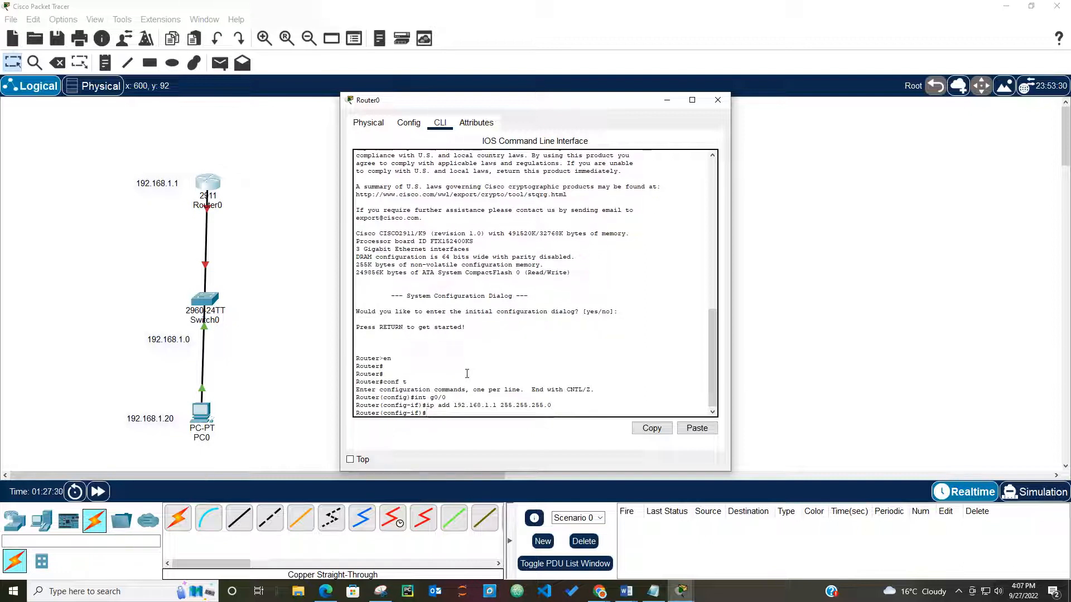
Enable interface g0/0 with no shut, end configuration mode and save Router0's configuration with wr
{"action": "type", "text": "no shut"}
{"action": "key", "text": "Return"}
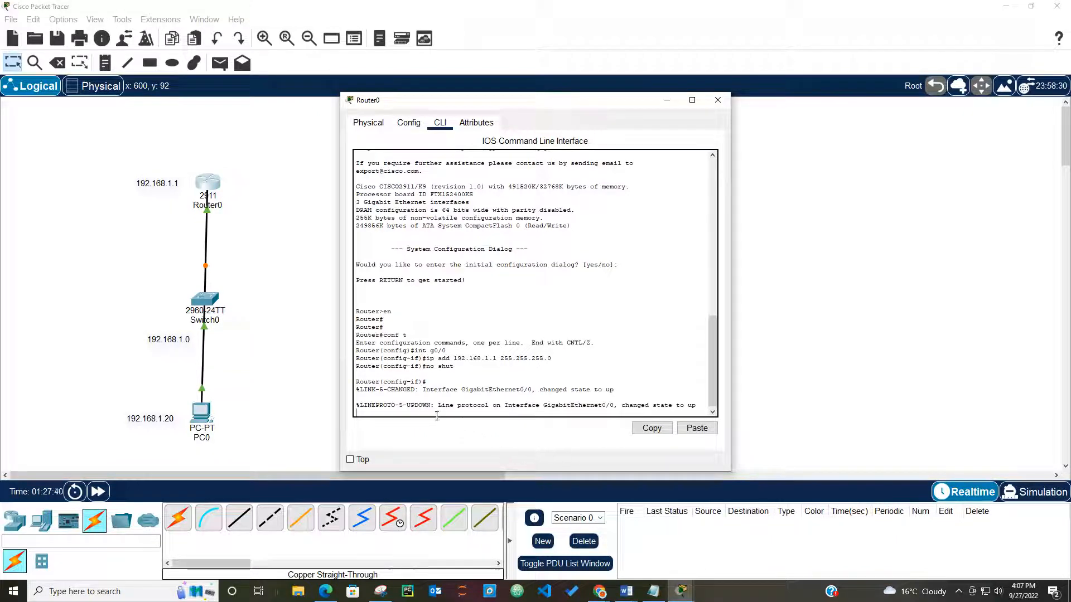
{"action": "key", "text": "Return"}
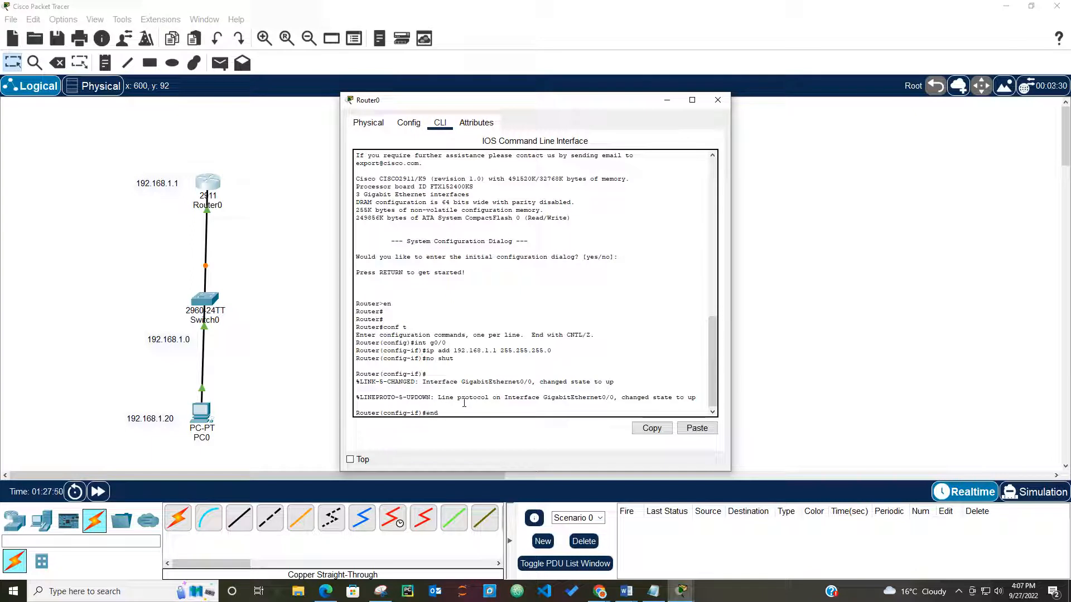
{"action": "key", "text": "Return"}
{"action": "key", "text": "Return"}
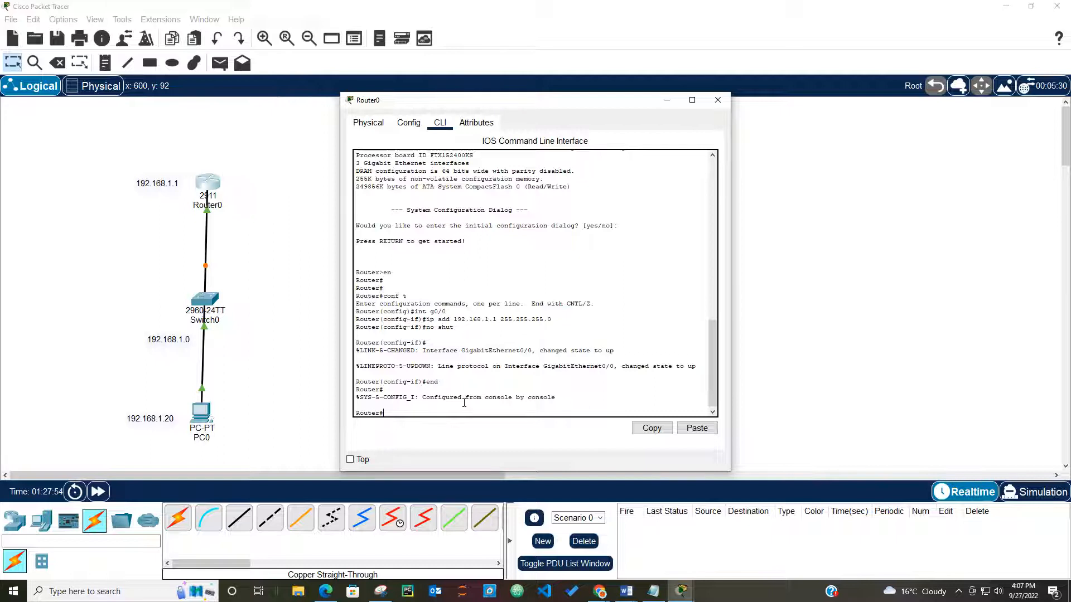
{"action": "type", "text": "wr"}
{"action": "key", "text": "Return"}
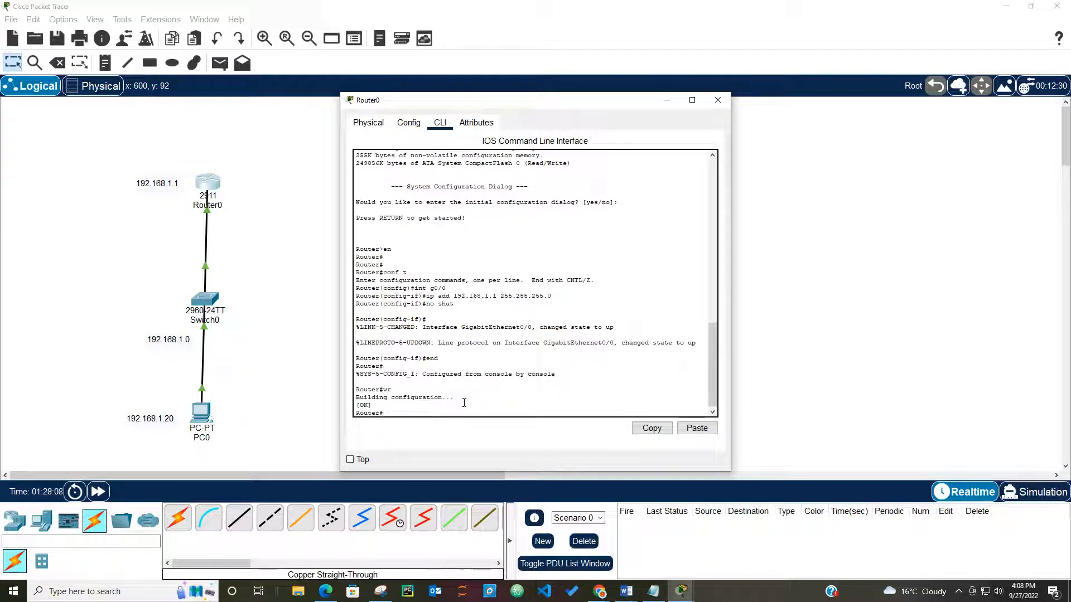
Examine the GigabitEthernet interface entries in Router0's running configuration with sho run, and quit the listing
{"action": "type", "text": "ho run"}
{"action": "key", "text": "Return"}
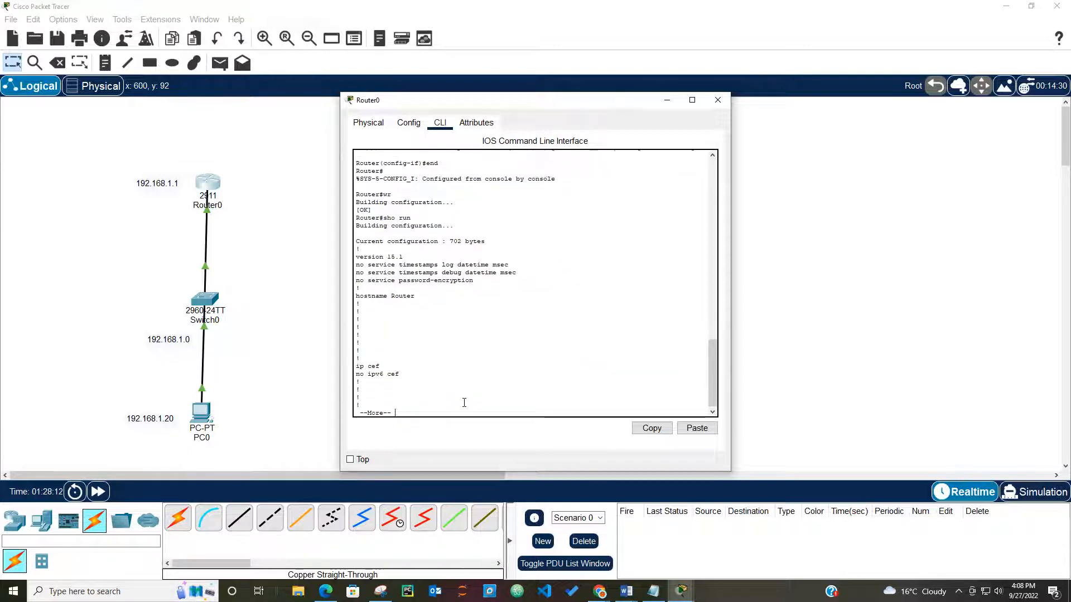
{"action": "key", "text": "Return"}
{"action": "key", "text": "Return"}
{"action": "key", "text": "Return"}
{"action": "key", "text": "Return"}
{"action": "key", "text": "Return"}
{"action": "key", "text": "Return"}
{"action": "key", "text": "Return"}
{"action": "key", "text": "Return"}
{"action": "key", "text": "Return"}
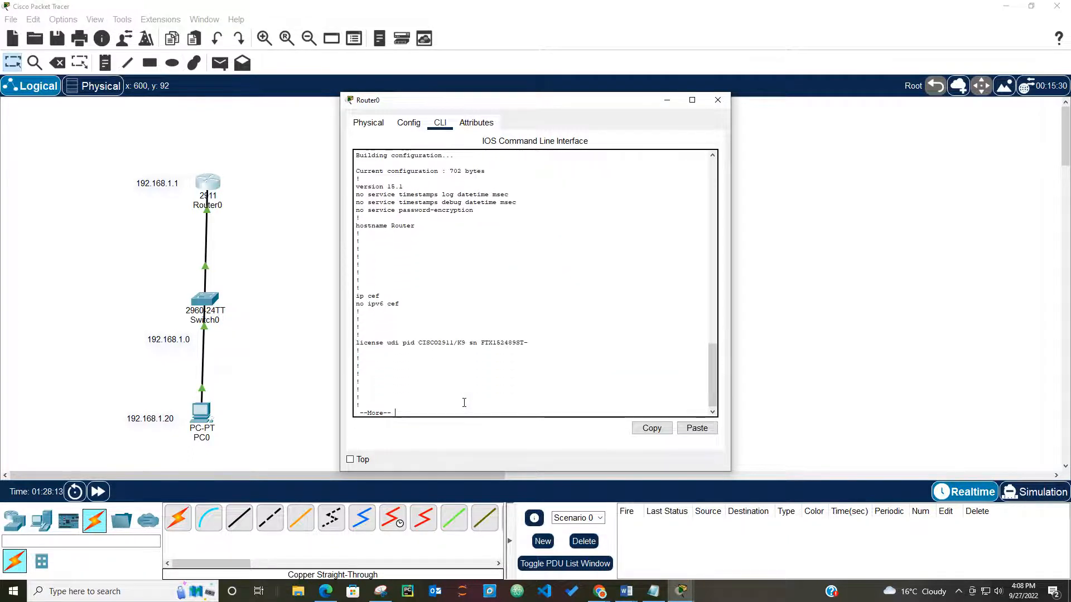
{"action": "key", "text": "Return"}
{"action": "key", "text": "Return"}
{"action": "key", "text": "Return"}
{"action": "key", "text": "Return"}
{"action": "key", "text": "Return"}
{"action": "key", "text": "Return"}
{"action": "key", "text": "Return"}
{"action": "key", "text": "Return"}
{"action": "key", "text": "Return"}
{"action": "key", "text": "Return"}
{"action": "key", "text": "Return"}
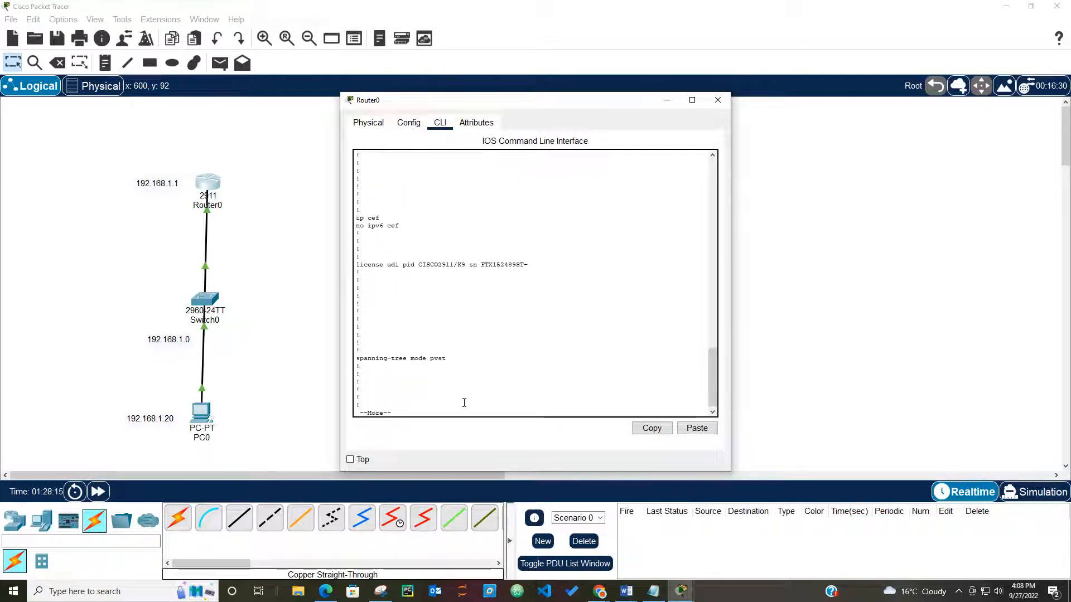
{"action": "key", "text": "Return"}
{"action": "key", "text": "Return"}
{"action": "key", "text": "Return"}
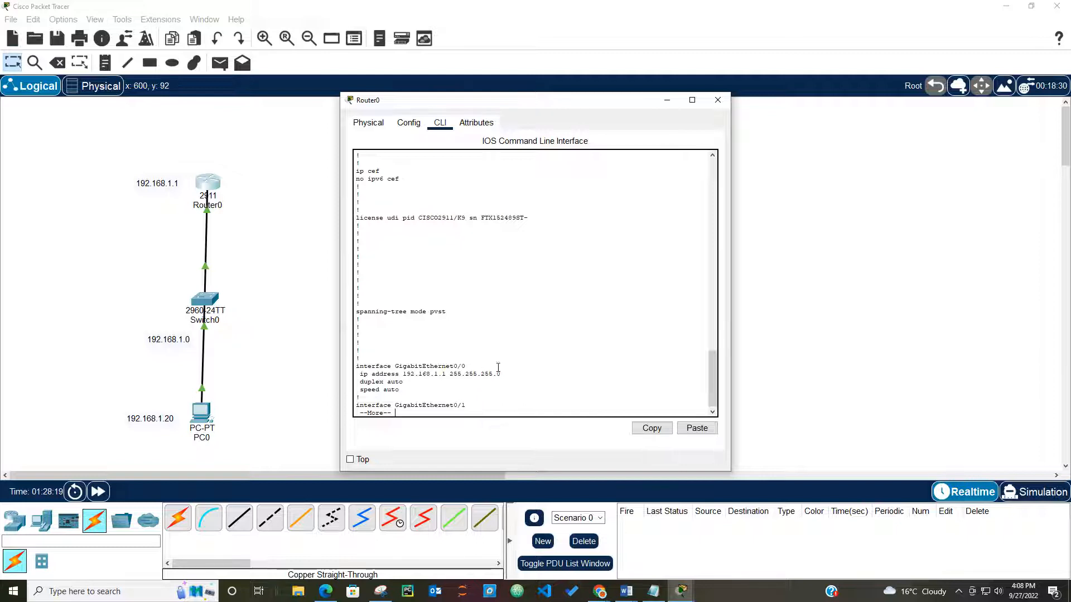
{"action": "key", "text": "Return"}
{"action": "key", "text": "Return"}
{"action": "key", "text": "Return"}
{"action": "key", "text": "Return"}
{"action": "key", "text": "Return"}
{"action": "key", "text": "Return"}
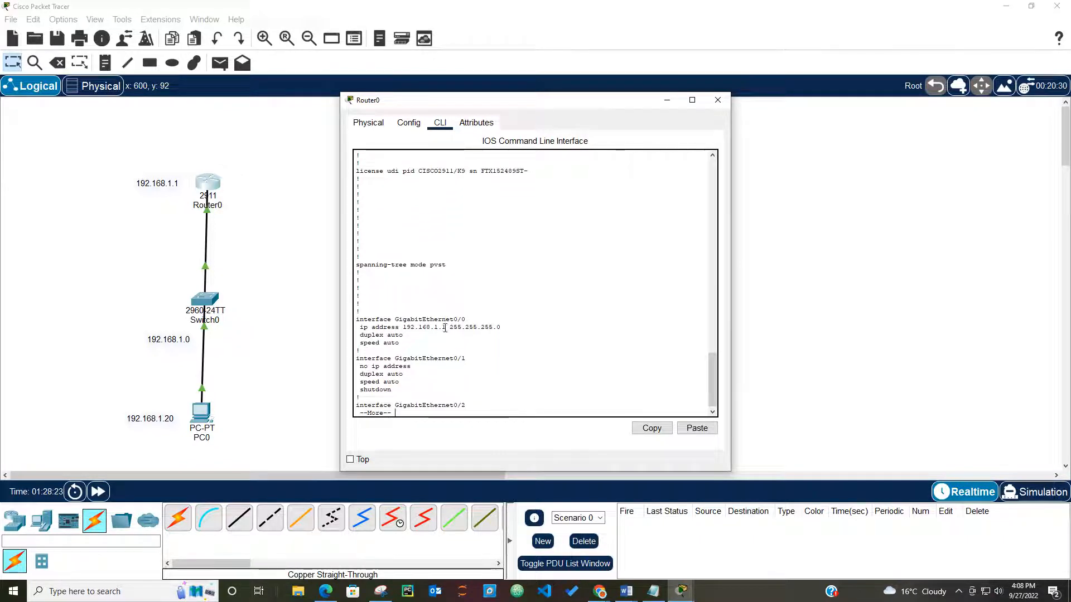
{"action": "left_click_drag", "start_coordinate": [465, 319], "coordinate": [450, 320]}
{"action": "left_click", "coordinate": [444, 416]}
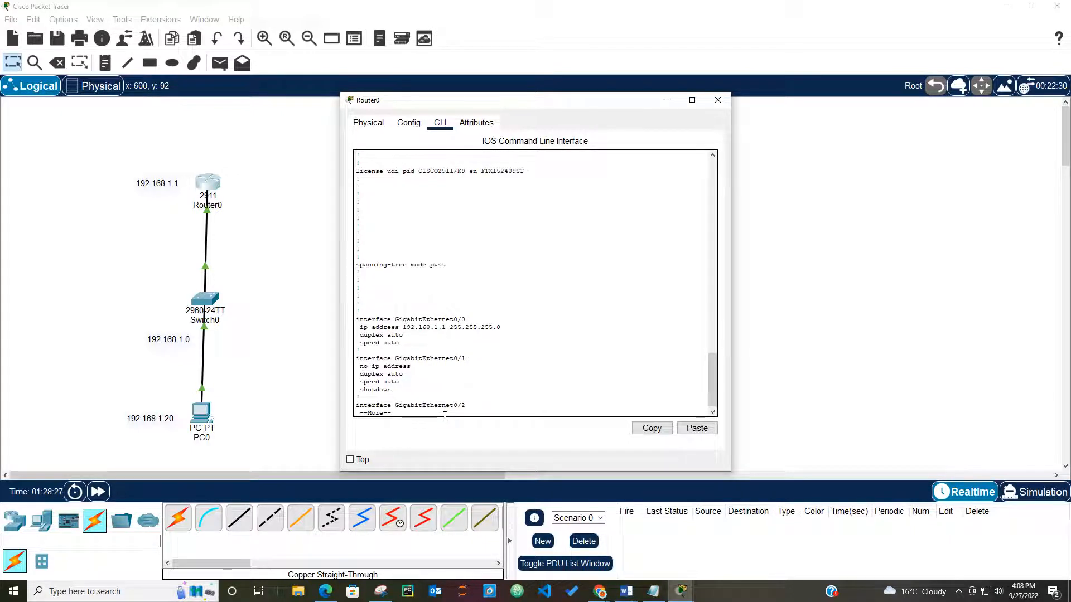
{"action": "key", "text": "q"}
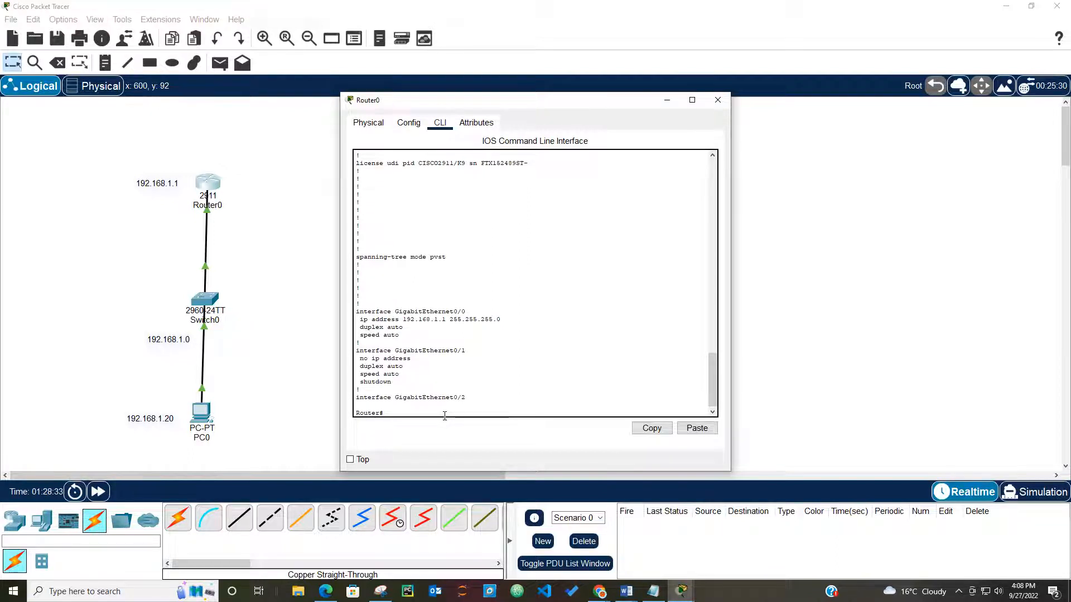
Check the status and protocol of GigabitEthernet0/0 on Router0 with sho ip interface brie
{"action": "type", "text": "o ip"}
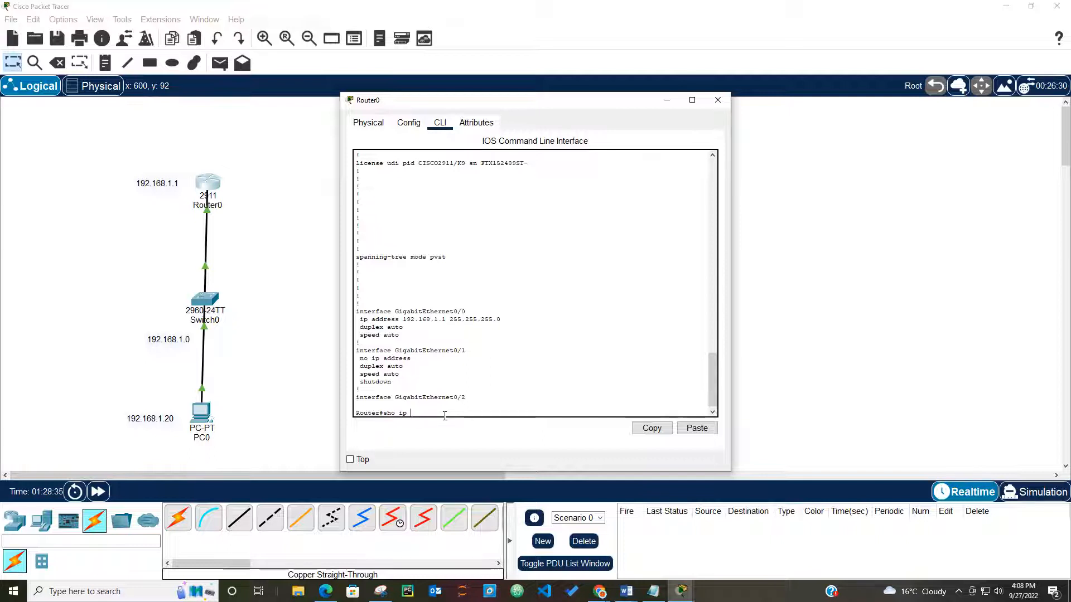
{"action": "type", "text": " in"}
{"action": "key", "text": "Tab"}
{"action": "type", "text": "b"}
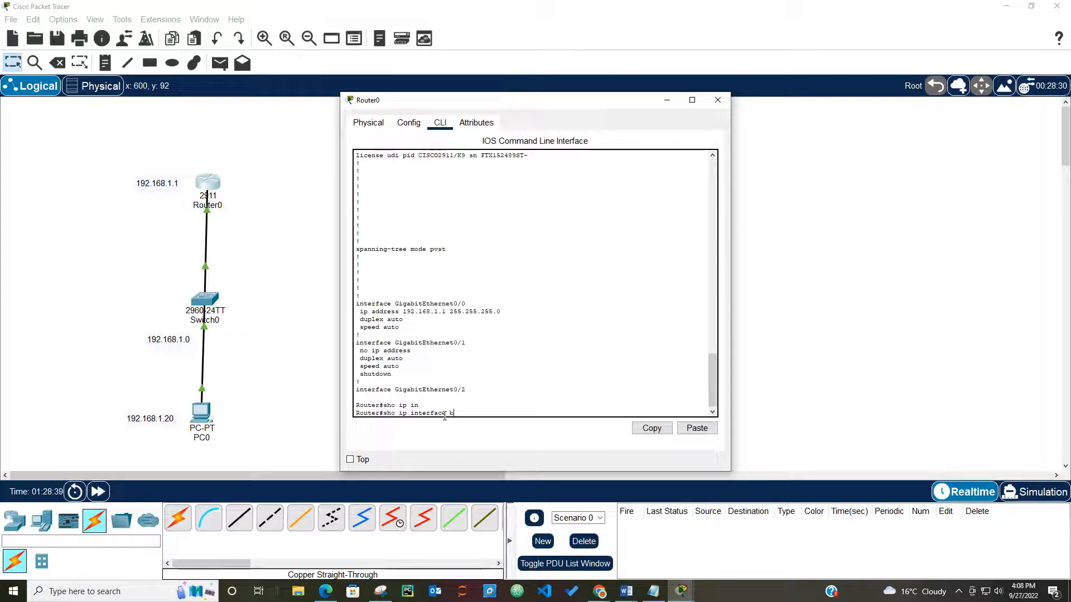
{"action": "key", "text": "Return"}
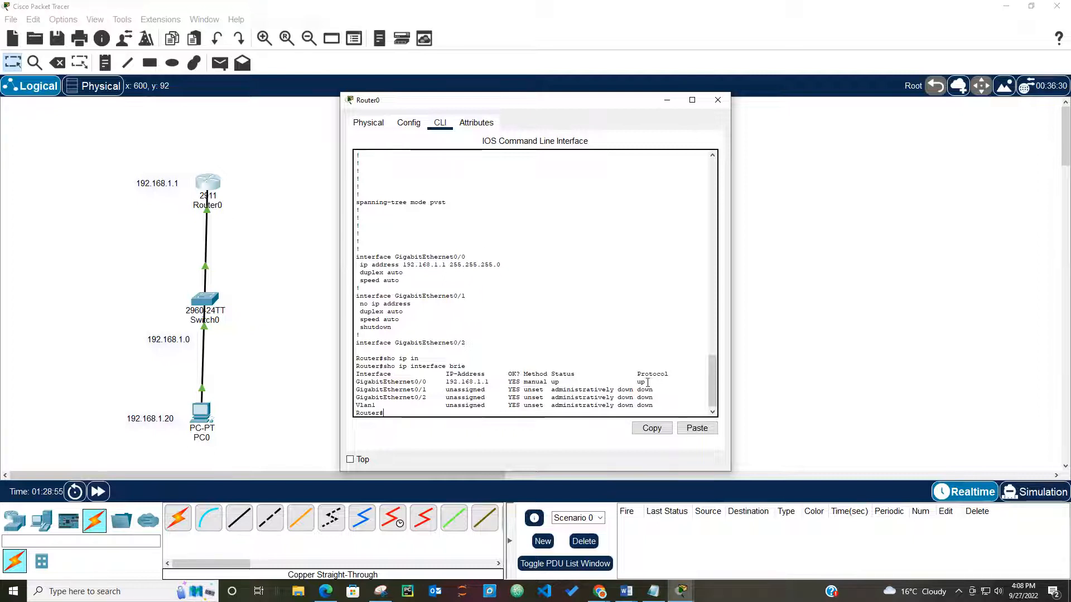
{"action": "left_click_drag", "start_coordinate": [564, 382], "coordinate": [551, 381]}
{"action": "left_click_drag", "start_coordinate": [663, 381], "coordinate": [639, 374]}
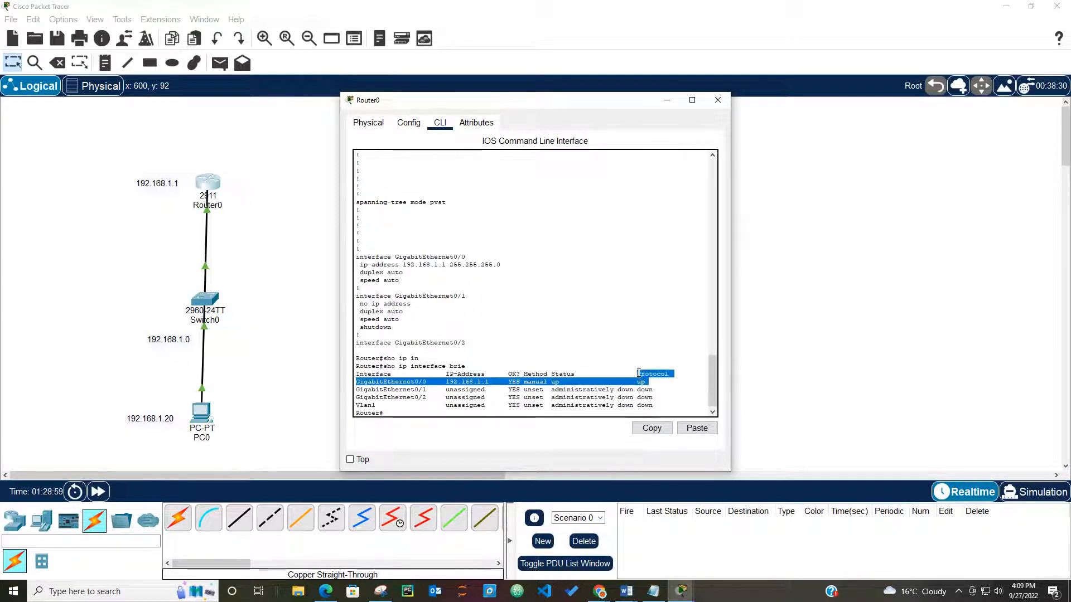
{"action": "left_click", "coordinate": [562, 389]}
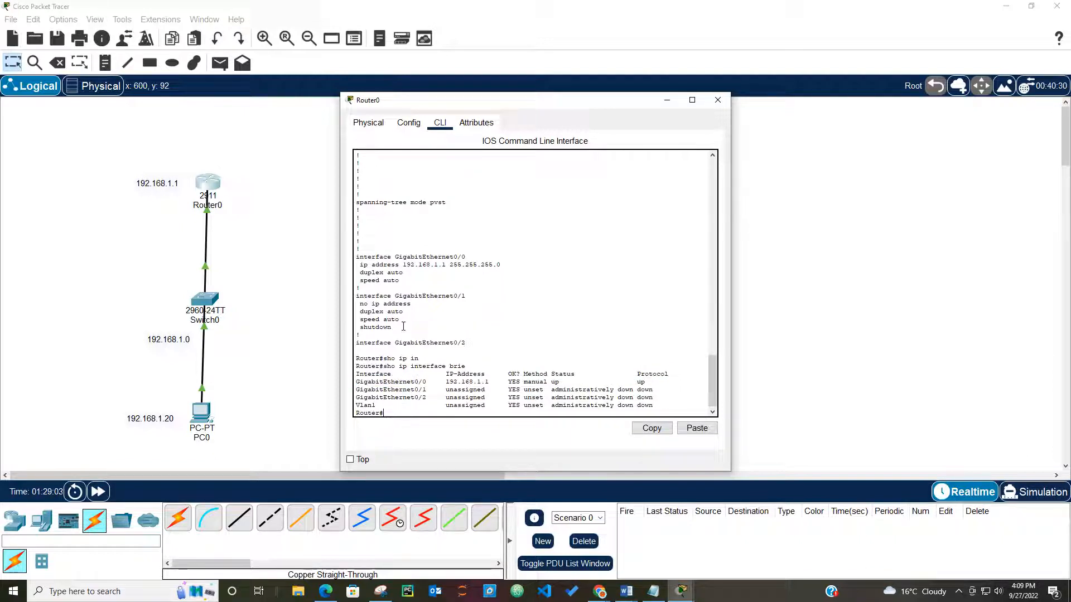
Configure PC0's static IPv4 address as 192.168.1.20 with subnet mask 255.255.255.0 and default gateway 192.168.1.1
{"action": "left_click", "coordinate": [718, 100]}
{"action": "left_click", "coordinate": [200, 413]}
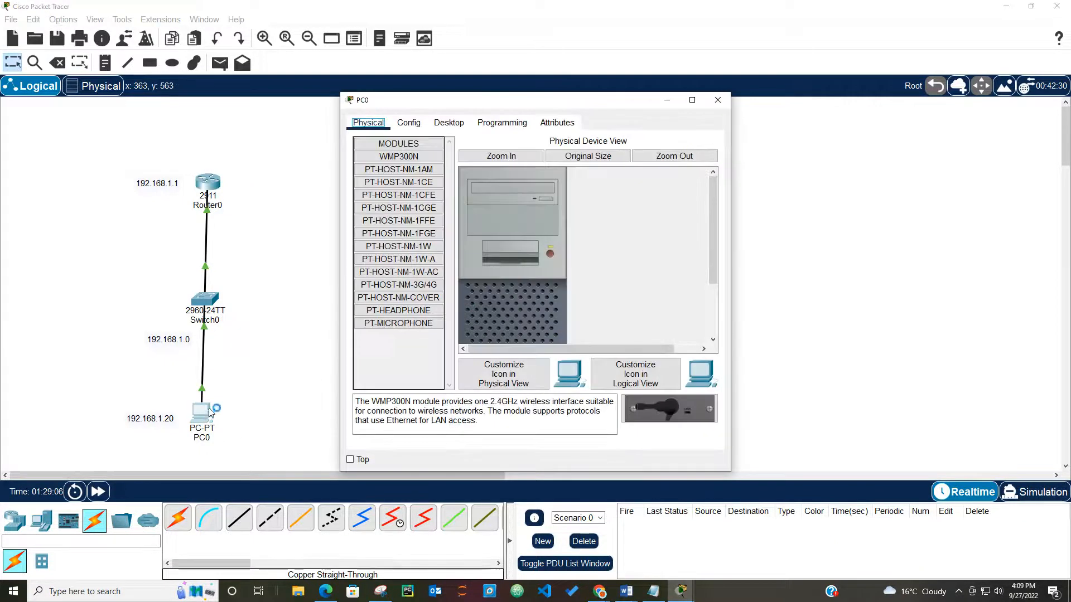
{"action": "left_click", "coordinate": [442, 126]}
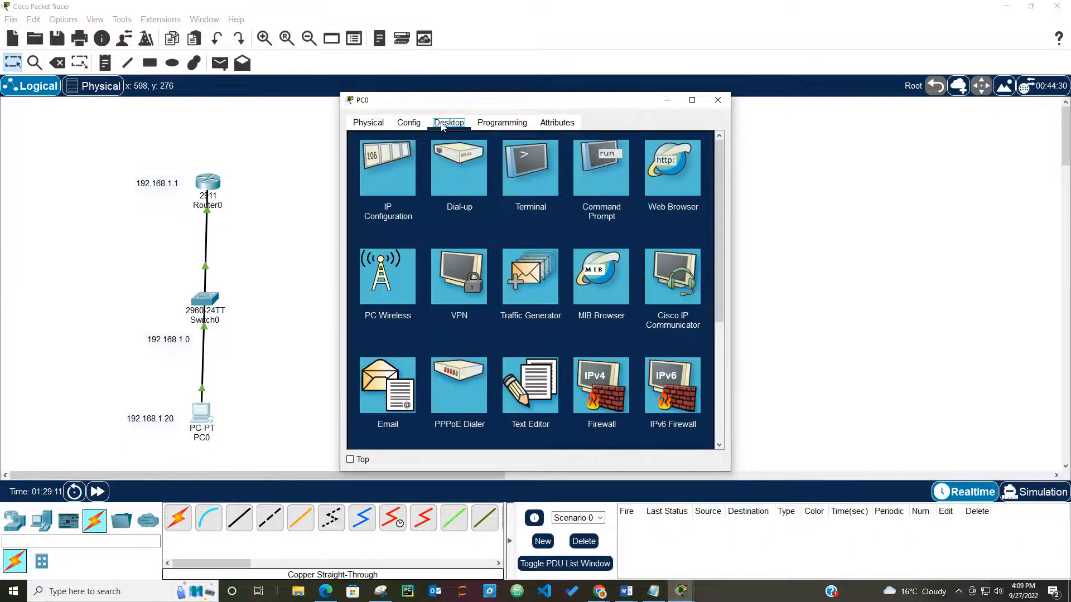
{"action": "left_click", "coordinate": [388, 177]}
{"action": "left_click", "coordinate": [486, 206]}
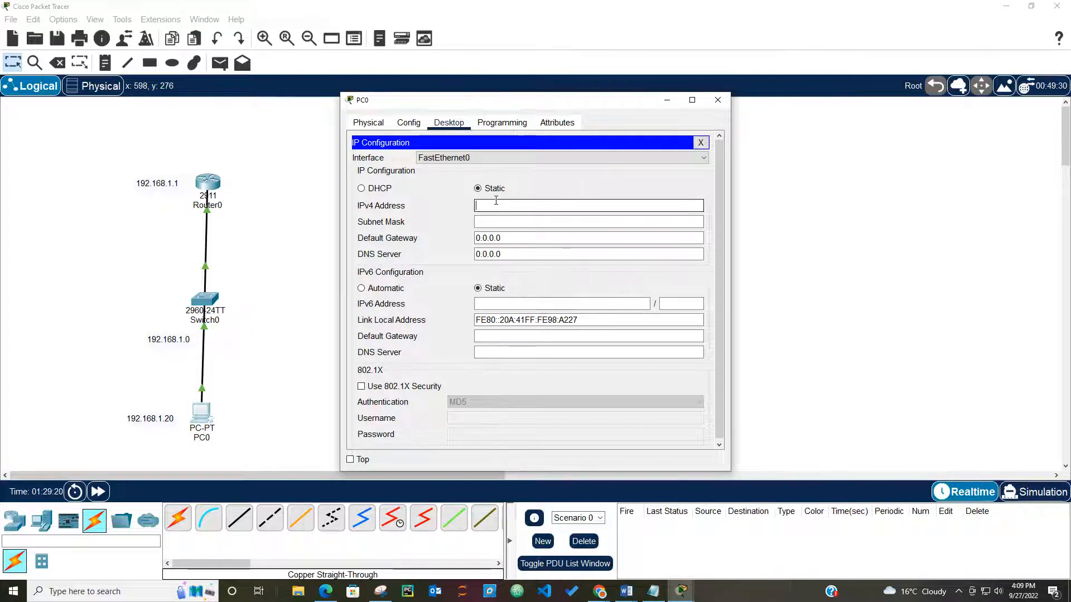
{"action": "type", "text": "192.168.1.20"}
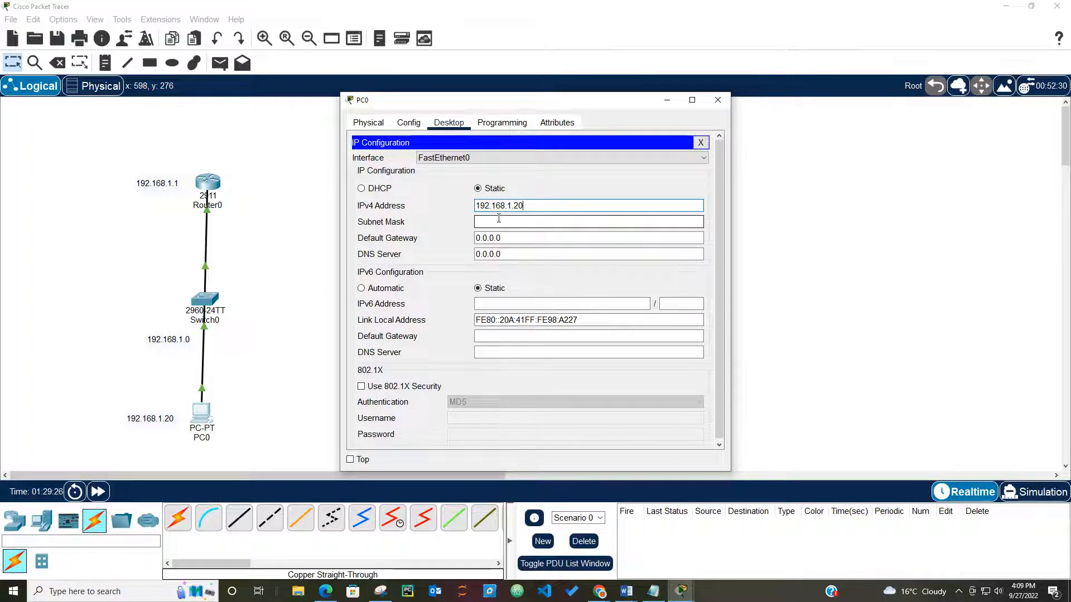
{"action": "left_click", "coordinate": [497, 219]}
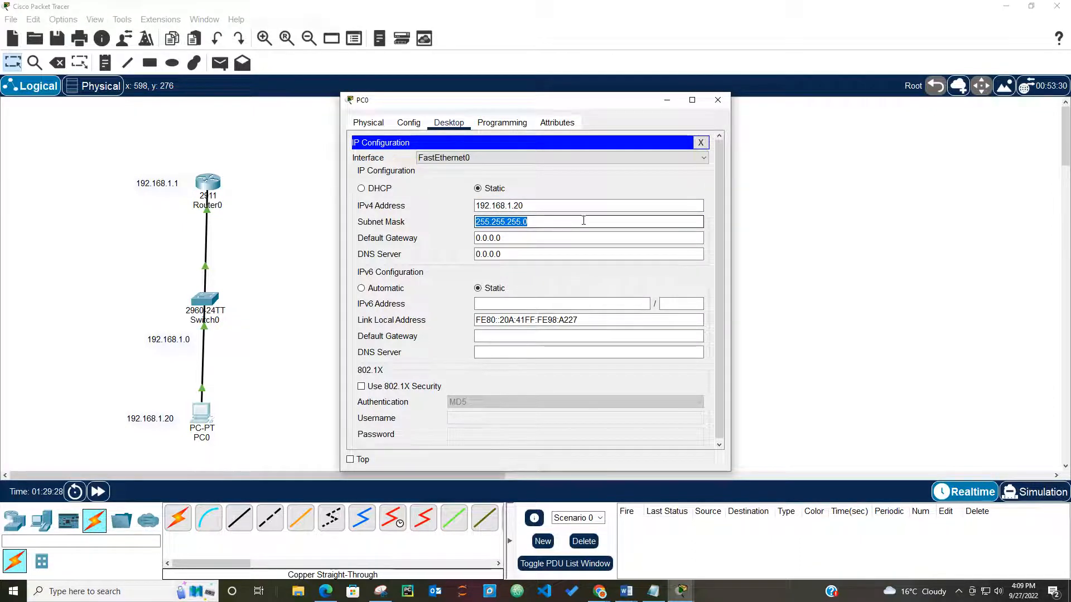
{"action": "key", "text": "Tab"}
{"action": "type", "text": "19"}
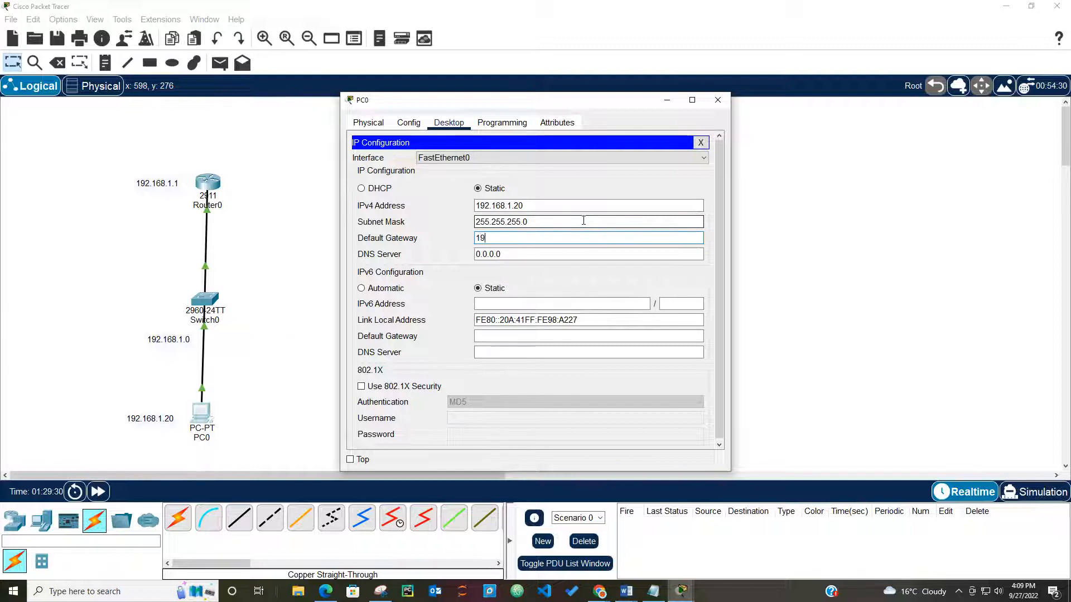
{"action": "type", "text": "2.168.1.1"}
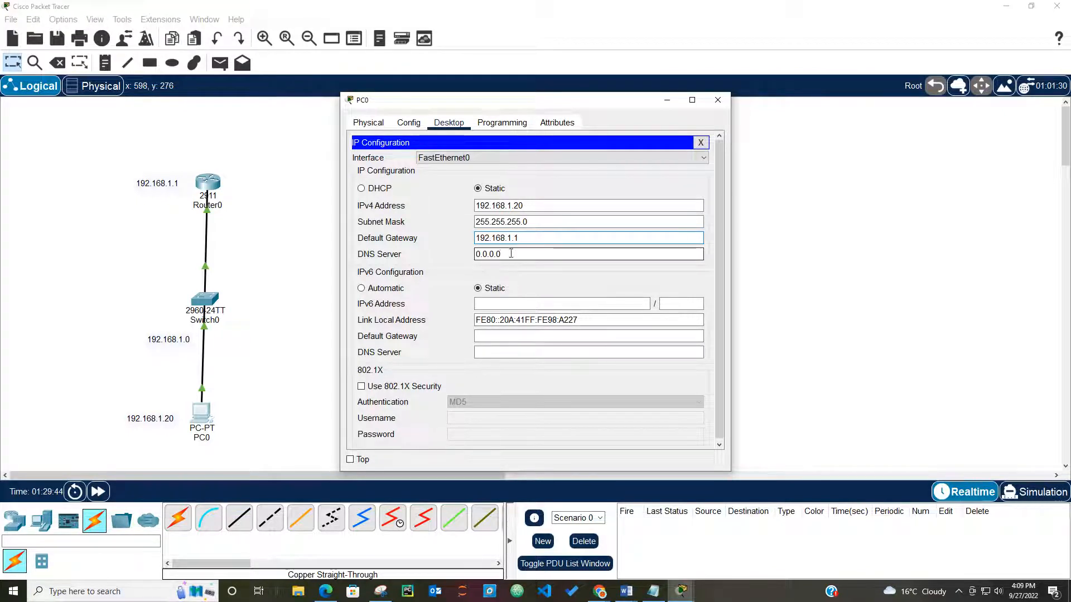
{"action": "left_click", "coordinate": [701, 144]}
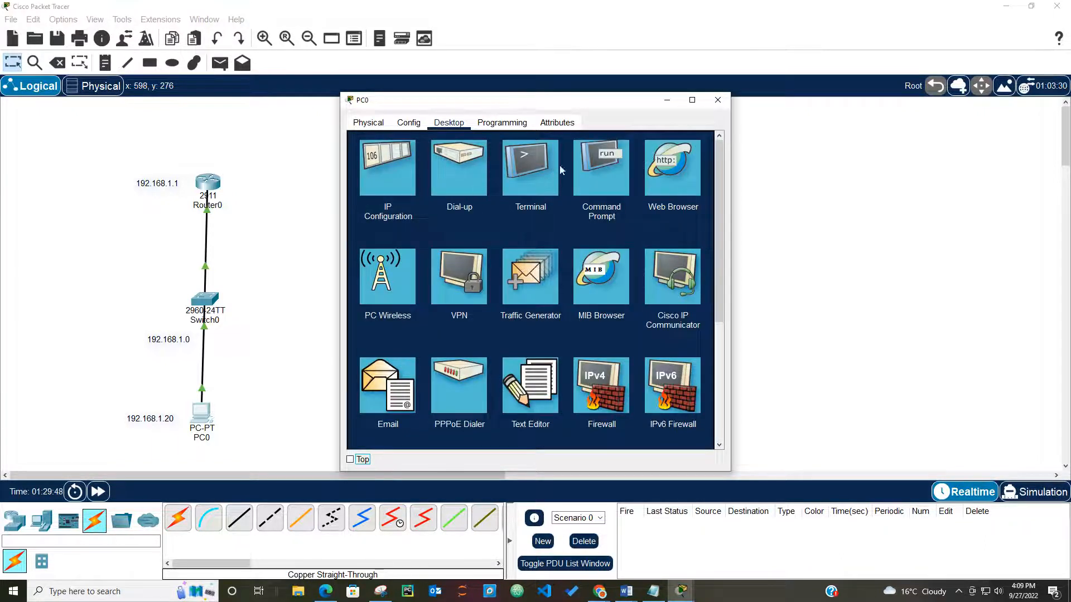
Test connectivity from PC0 to Router0 by running ping 192.168.1.1 in the PC's command prompt
{"action": "left_click", "coordinate": [594, 163]}
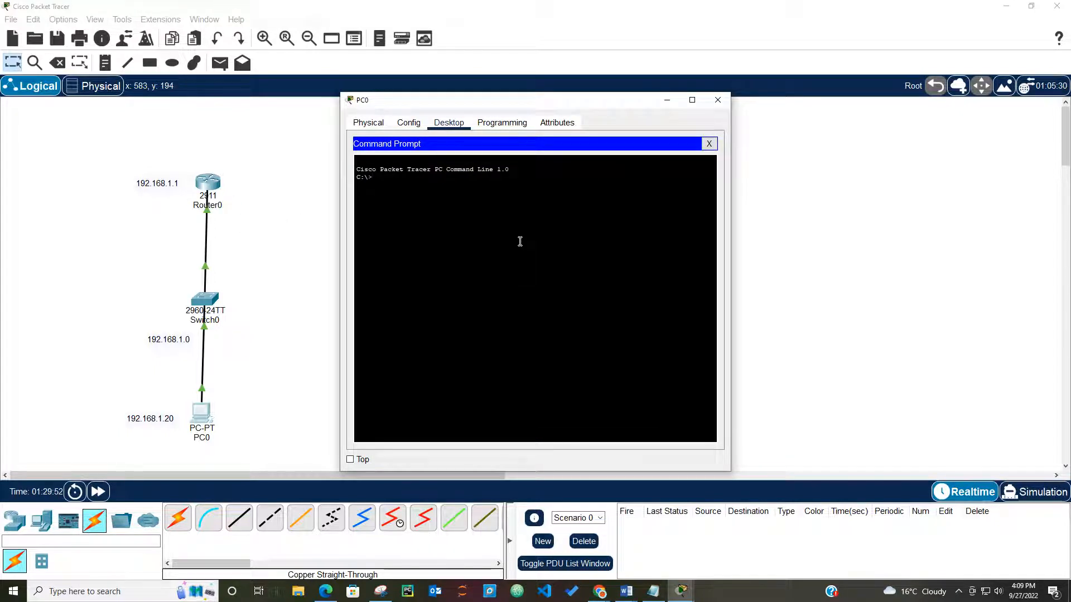
{"action": "type", "text": "ing 192.168.1.1"}
{"action": "key", "text": "Return"}
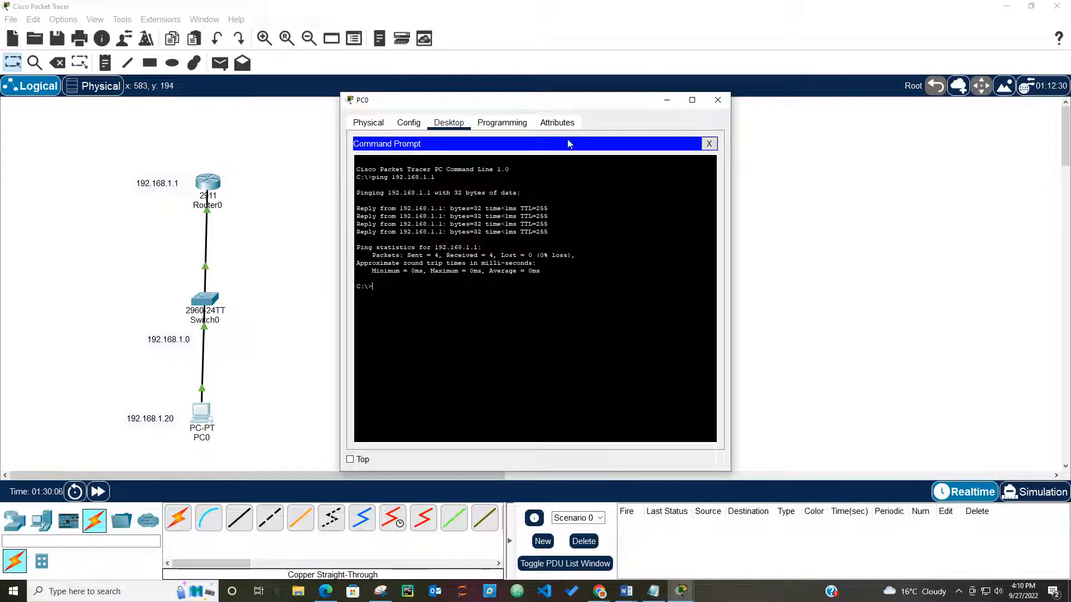
{"action": "left_click", "coordinate": [709, 144]}
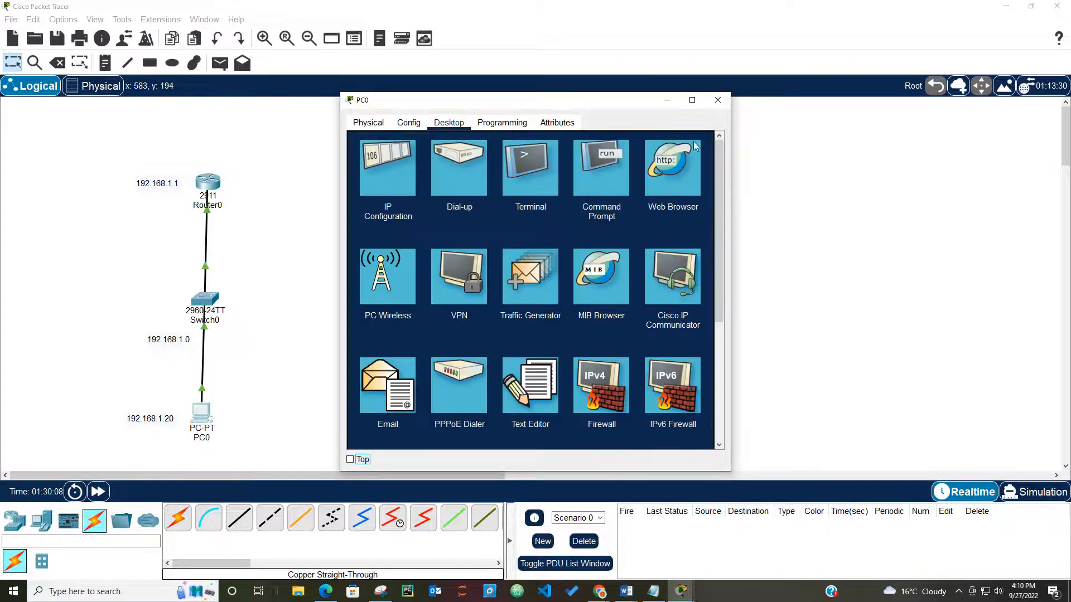
Review PC0's IP address, subnet mask and default gateway in its IP configuration, and close the device window
{"action": "left_click", "coordinate": [410, 126]}
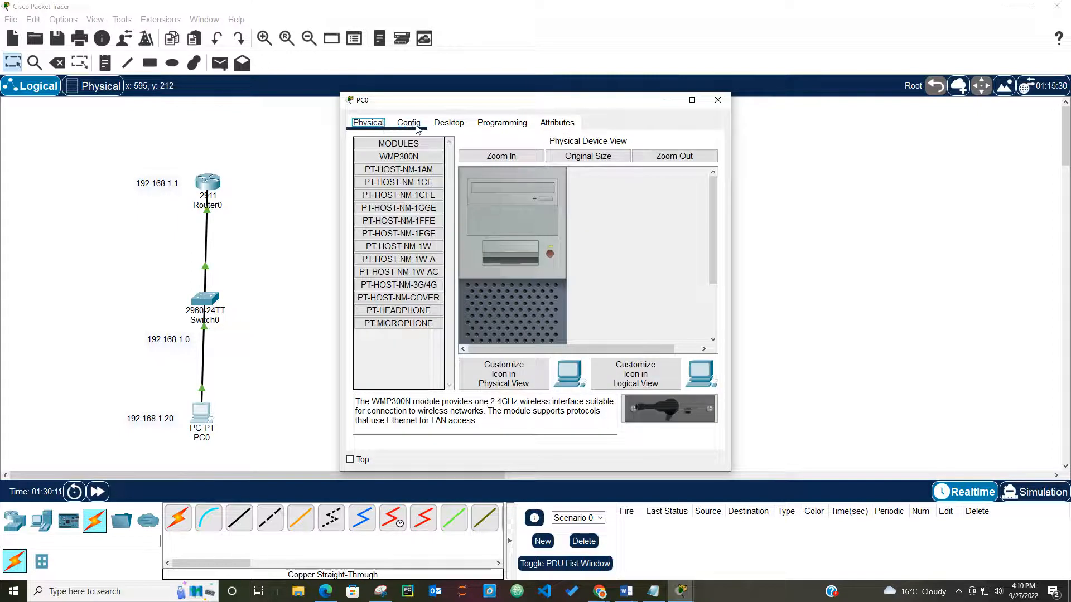
{"action": "left_click", "coordinate": [450, 124]}
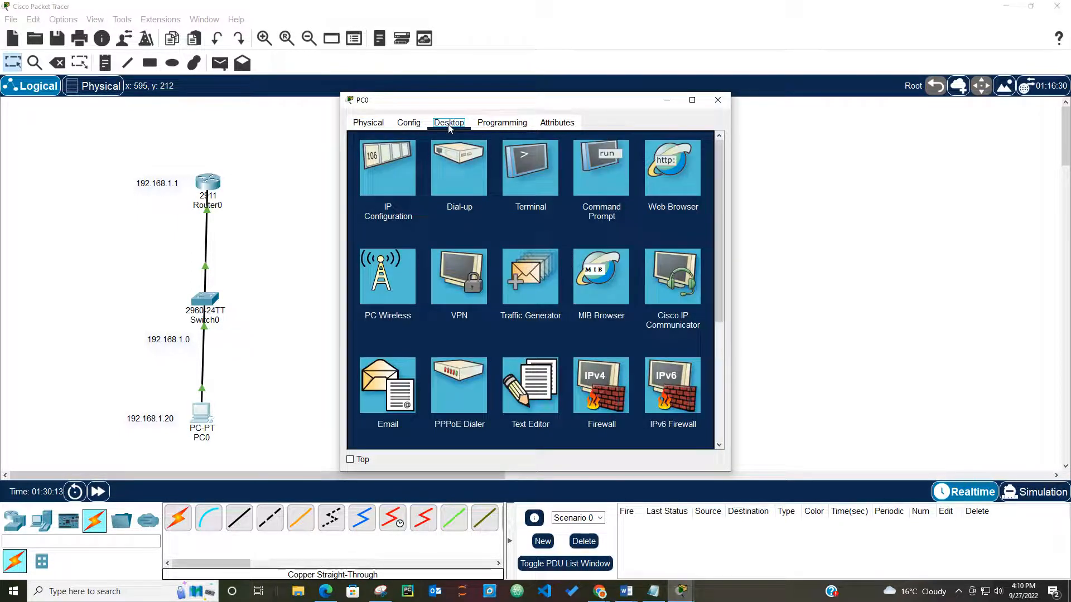
{"action": "left_click", "coordinate": [382, 166]}
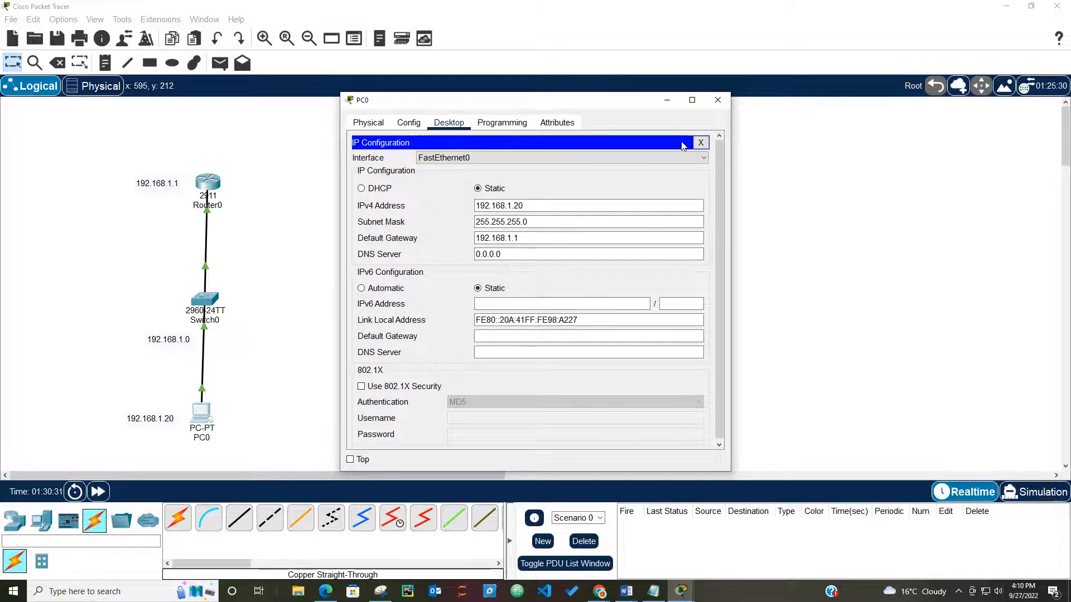
{"action": "left_click", "coordinate": [700, 143]}
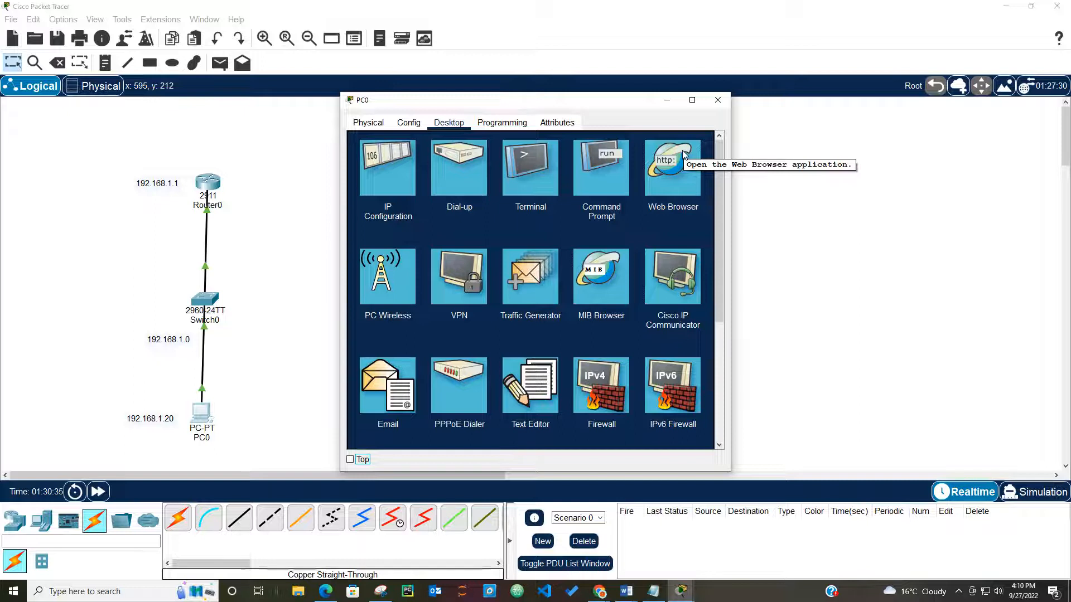
{"action": "left_click", "coordinate": [718, 101]}
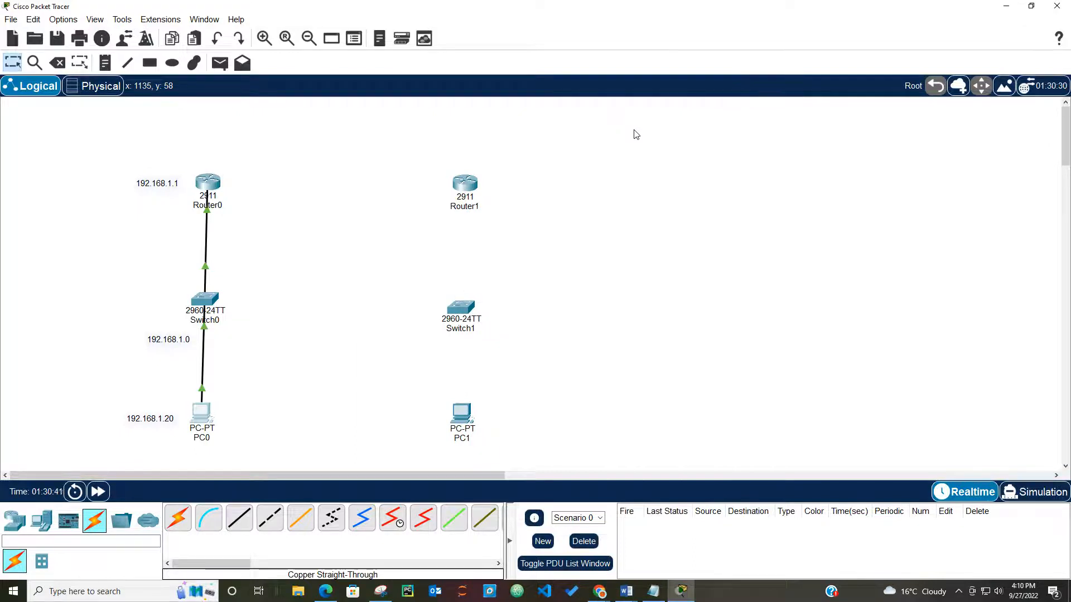
Open Router1's command line, answer no to the initial configuration dialog and enter privileged mode with enable
{"action": "left_click", "coordinate": [468, 190]}
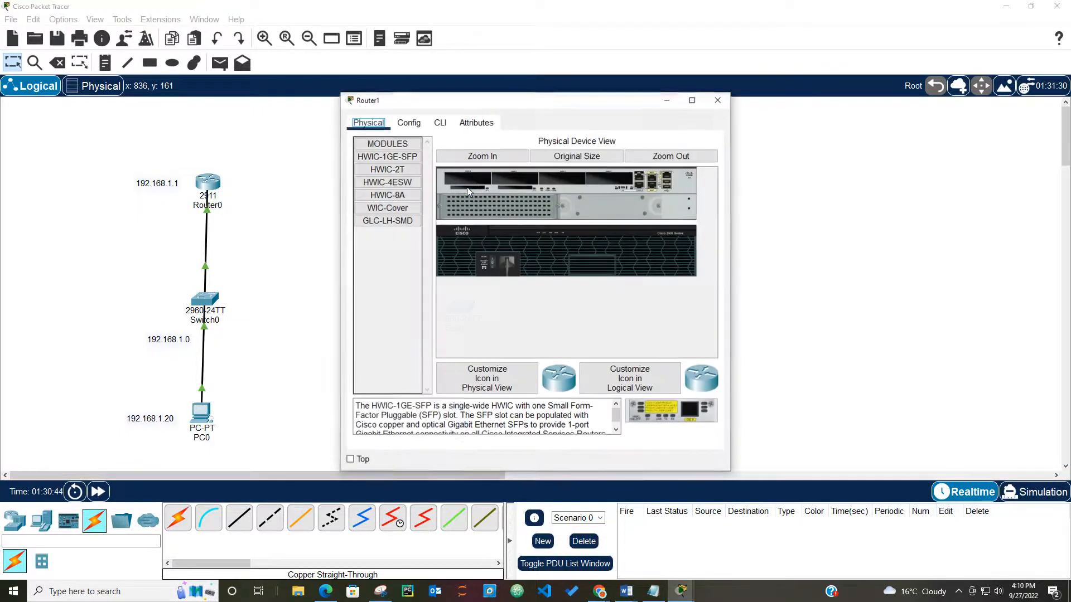
{"action": "left_click", "coordinate": [446, 131]}
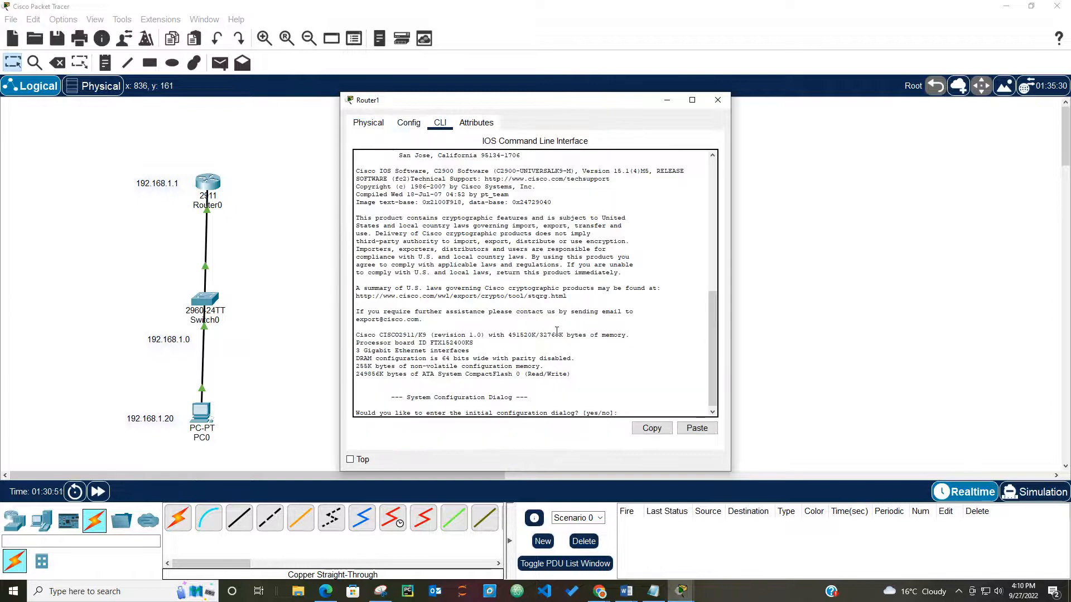
{"action": "type", "text": "no"}
{"action": "key", "text": "Return"}
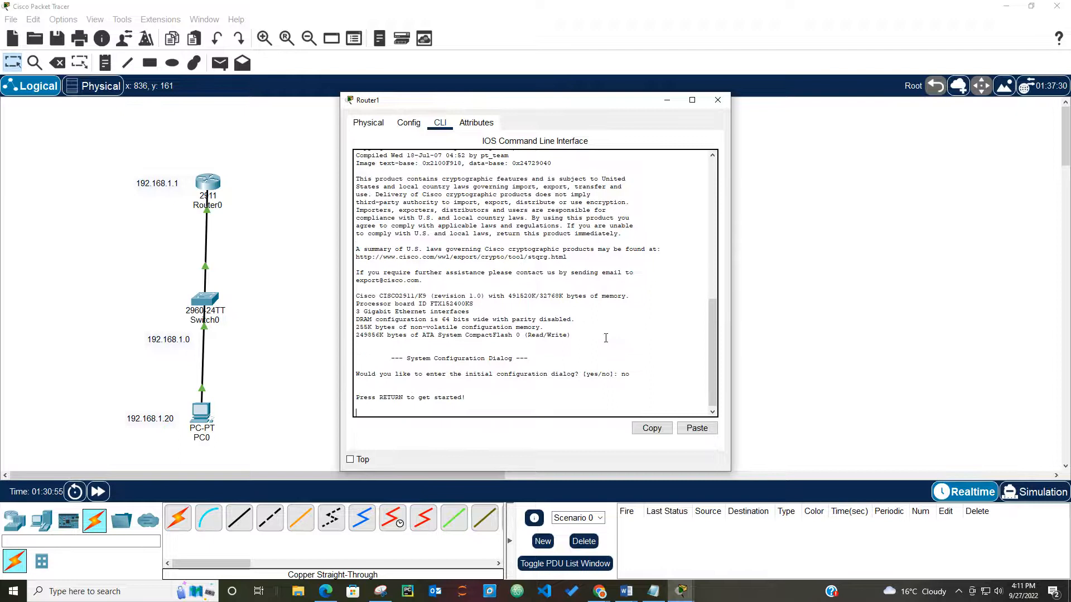
{"action": "key", "text": "Return"}
{"action": "type", "text": "en"}
{"action": "key", "text": "Tab"}
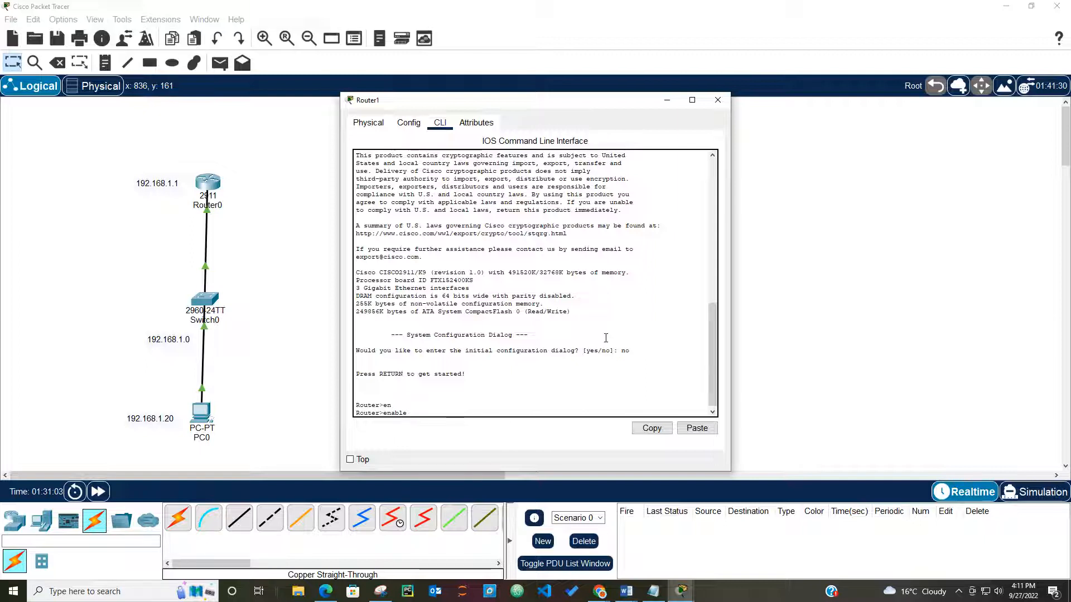
{"action": "key", "text": "Return"}
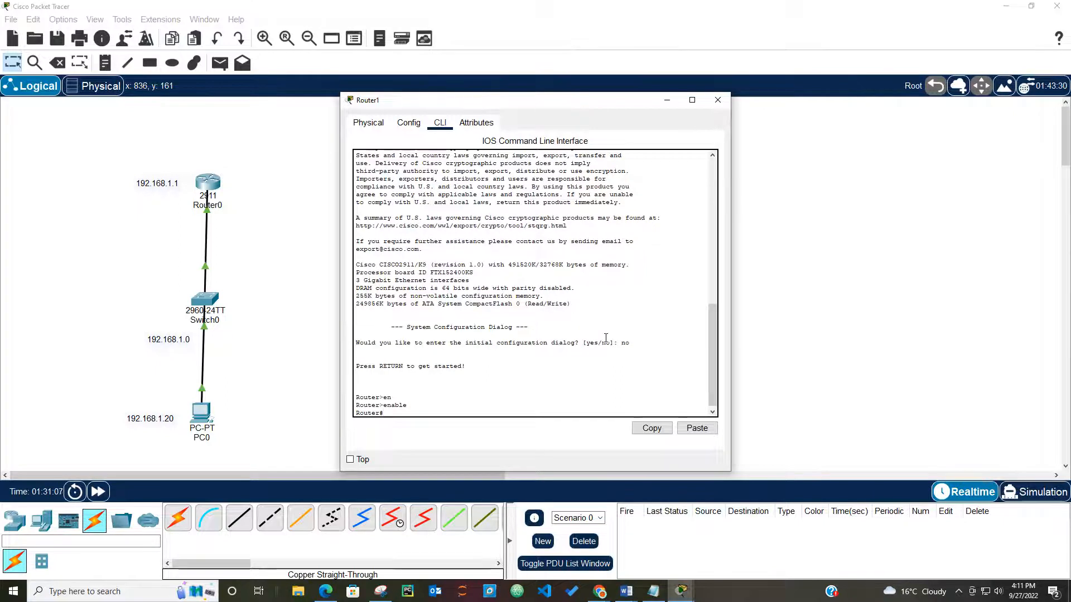
Enter configuration mode on Router1 and assign interface g0/0 the IP address 192.168.2.1 with mask 255.255.255.0
{"action": "type", "text": "conf t"}
{"action": "key", "text": "Return"}
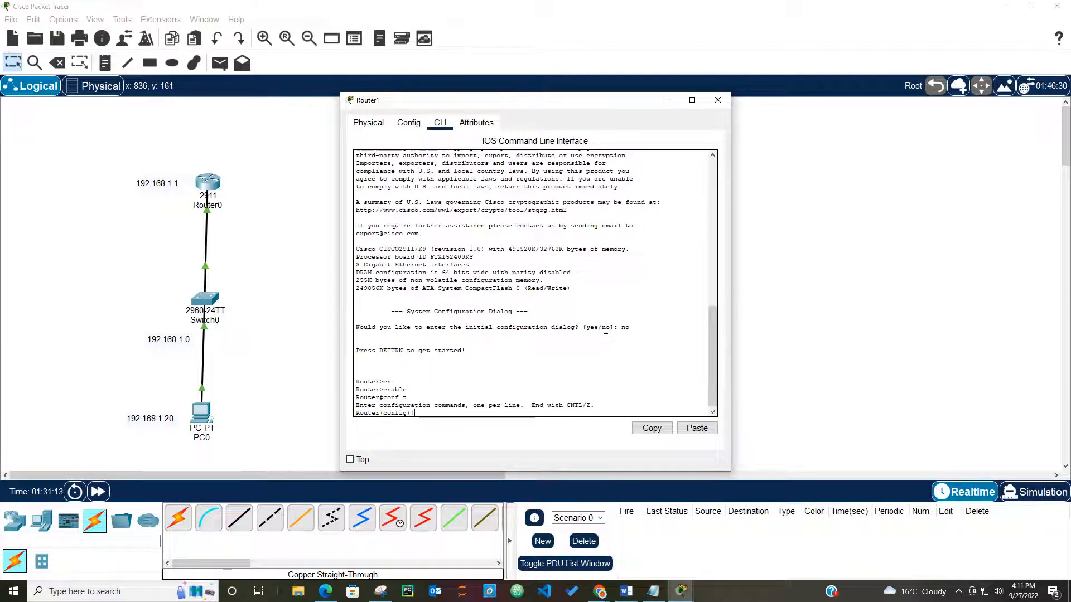
{"action": "type", "text": "int g0/0"}
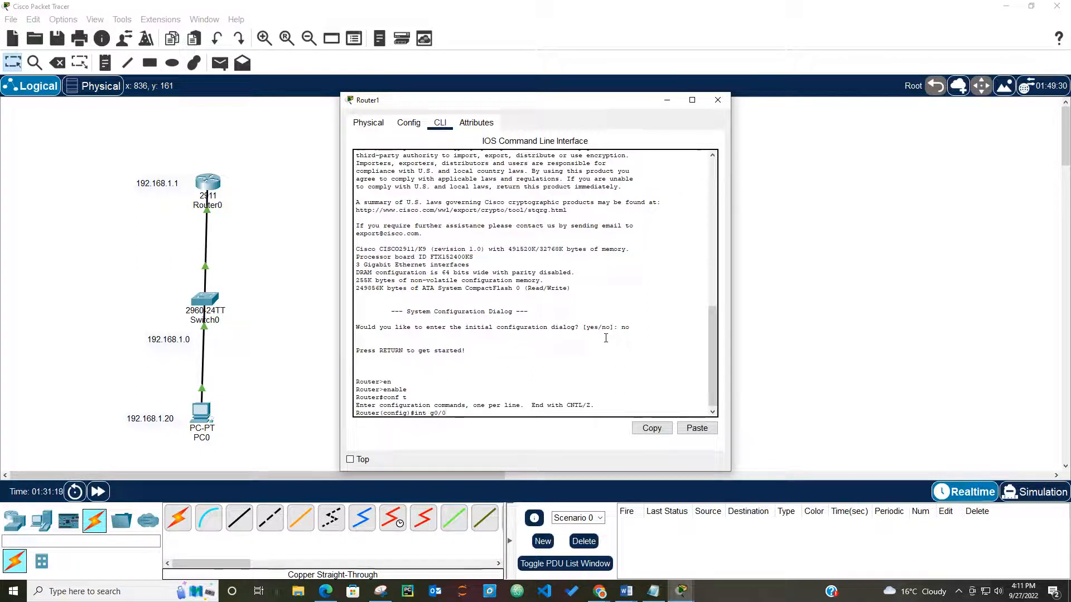
{"action": "key", "text": "Return"}
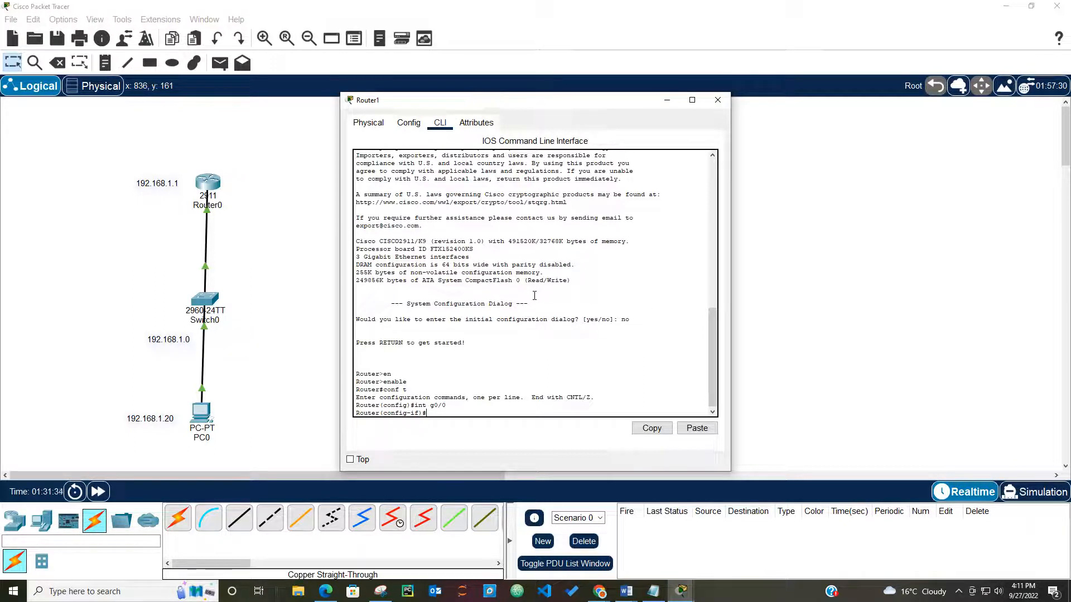
{"action": "type", "text": "ip add"}
{"action": "type", "text": "192.168.2."}
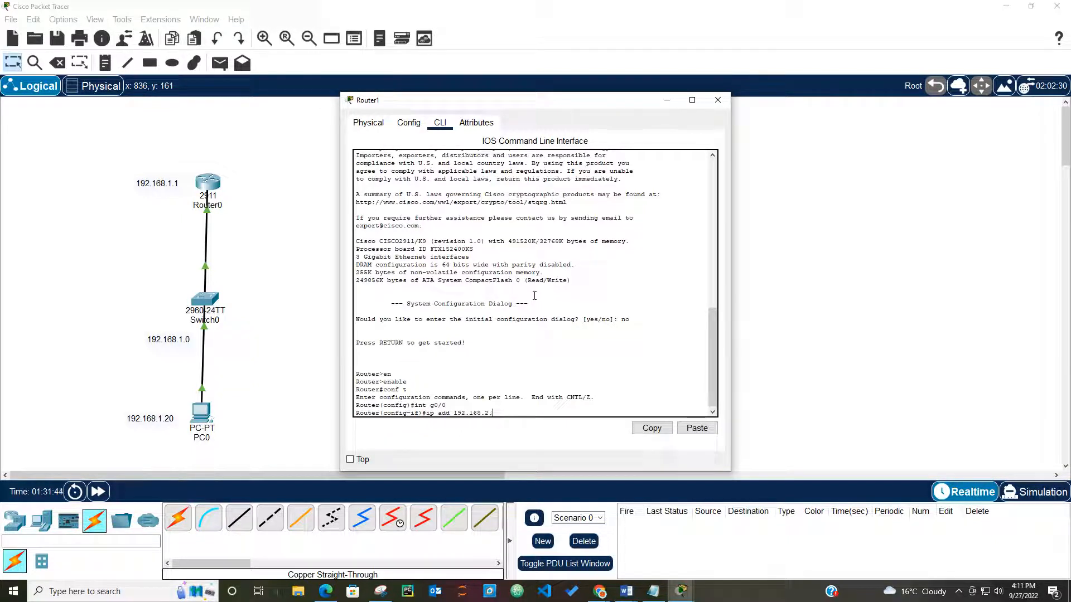
{"action": "type", "text": "1 255.255"}
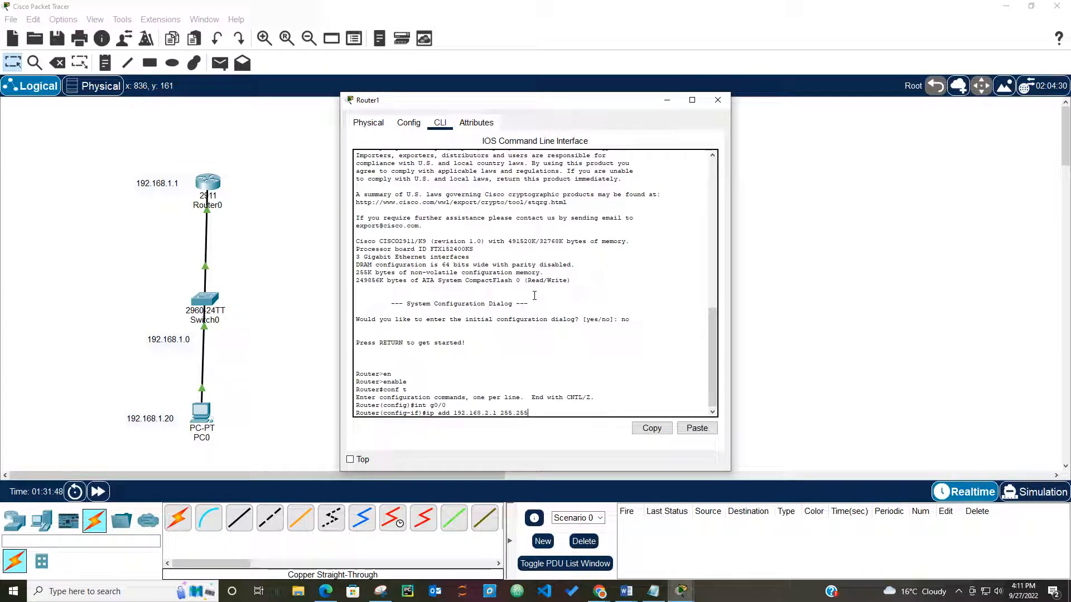
{"action": "type", "text": ".255.0"}
{"action": "key", "text": "Return"}
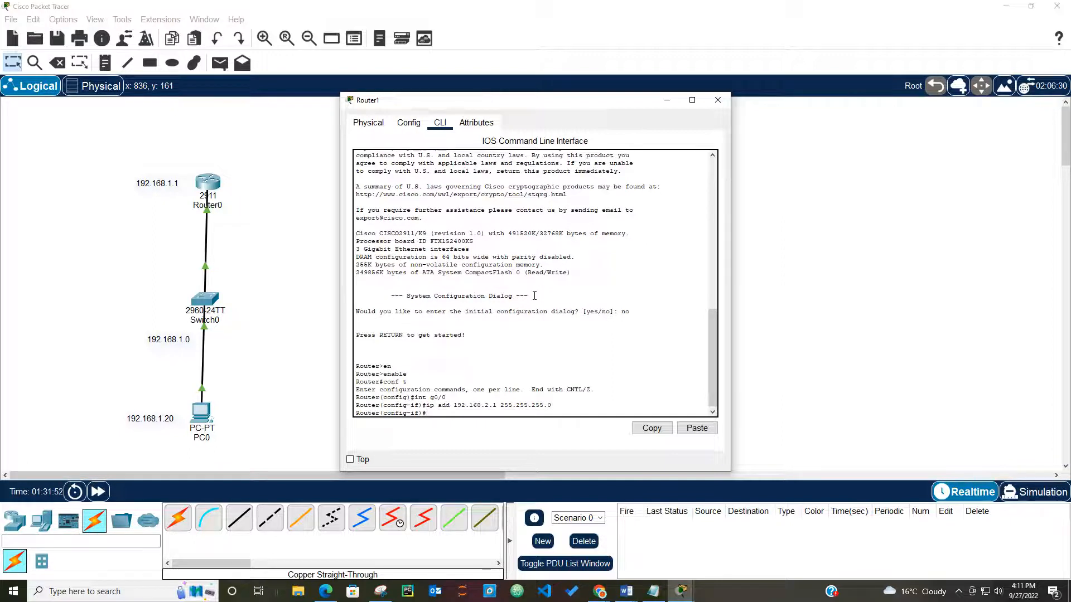
Enable Router1's interface g0/0 with no shut
{"action": "type", "text": "no shut"}
{"action": "key", "text": "Return"}
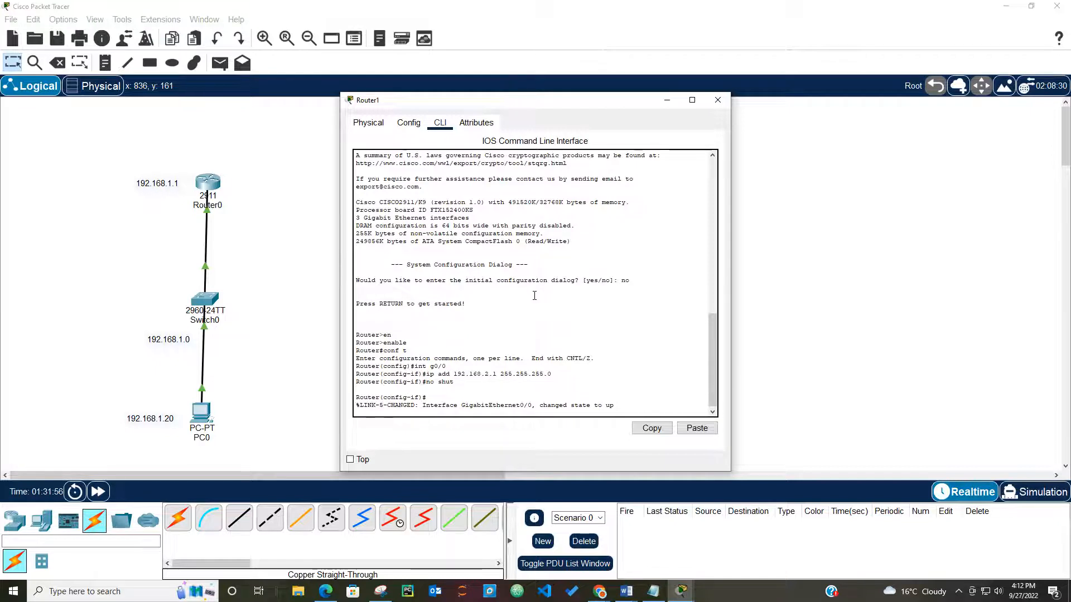
{"action": "key", "text": "Return"}
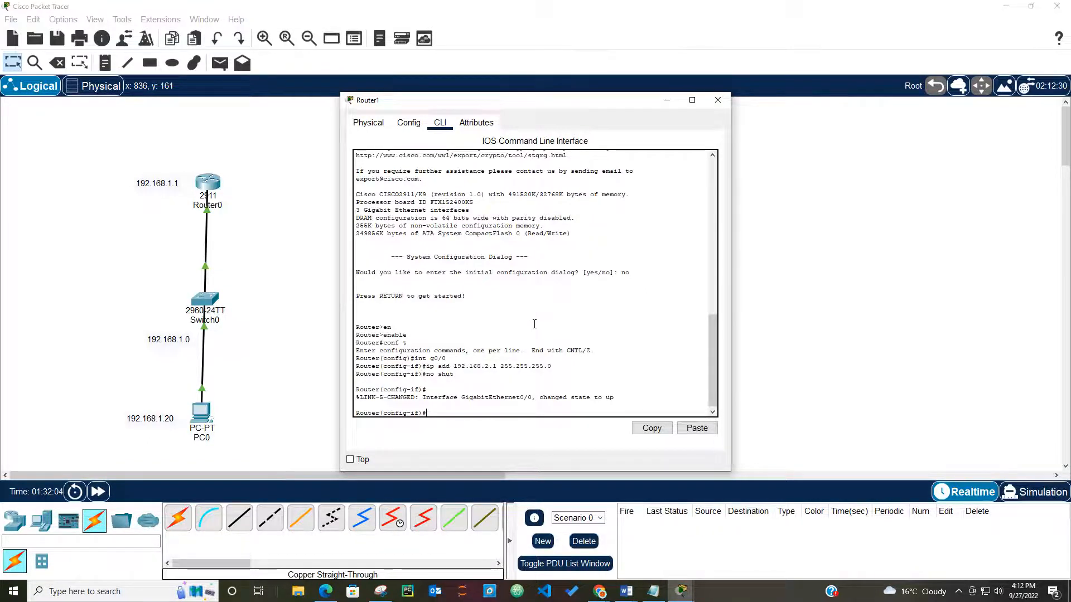
Check the address, status and protocol of Router1's interfaces with do sho ip inter bri
{"action": "type", "text": "do "}
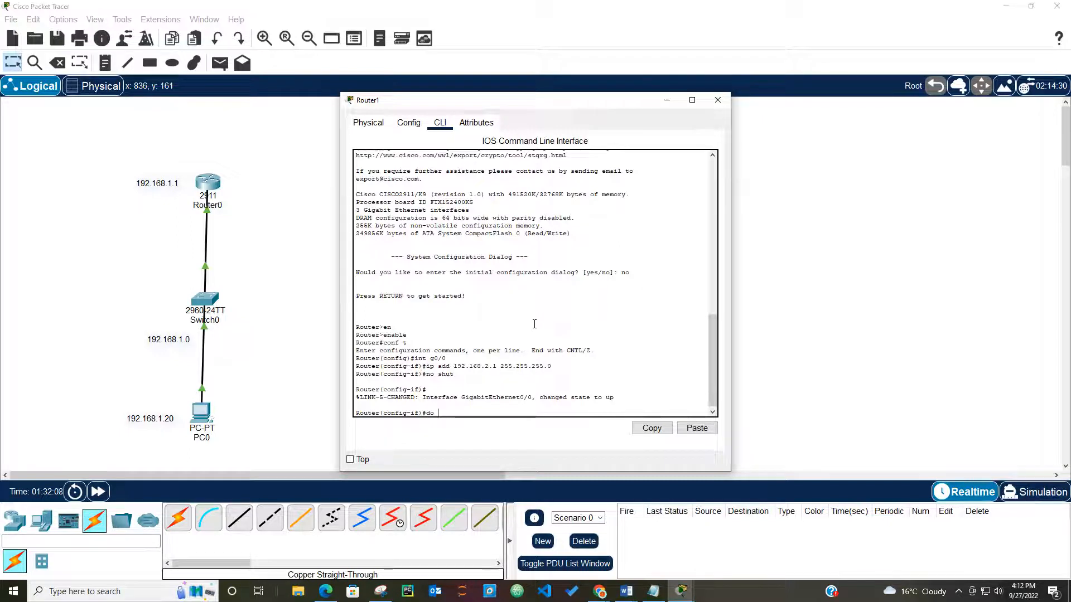
{"action": "type", "text": "sho ip inter "}
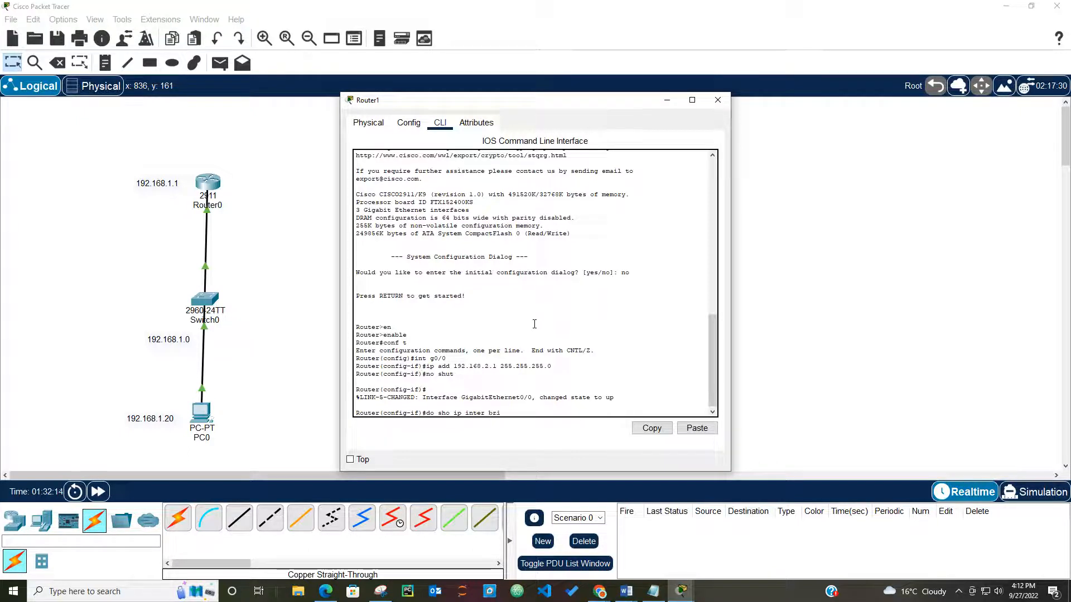
{"action": "type", "text": "bri"}
{"action": "key", "text": "Return"}
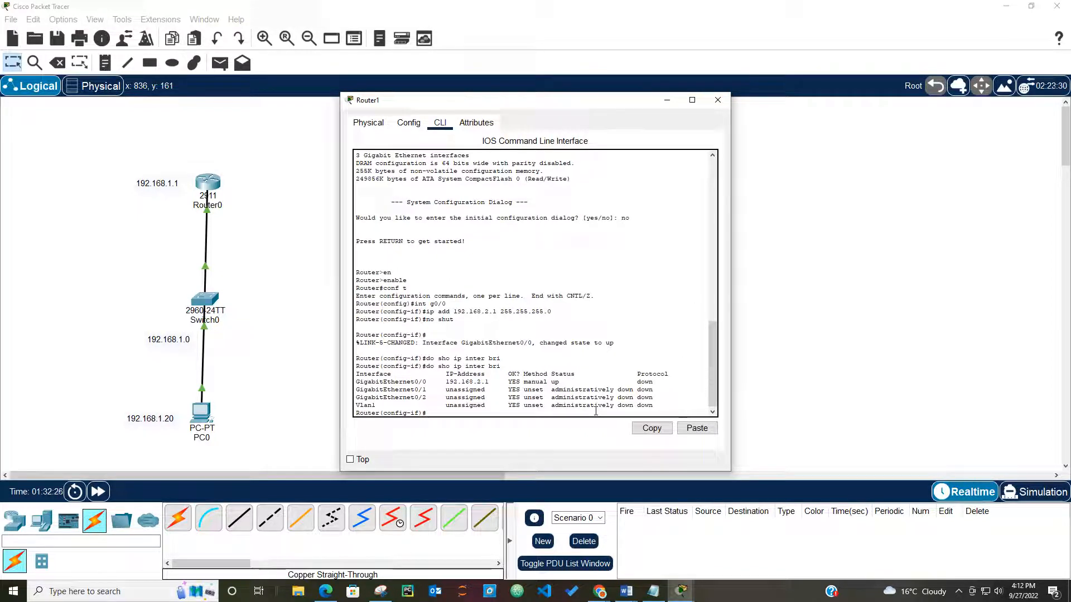
Save Router1's configuration with do wr and close its window
{"action": "type", "text": "do wr"}
{"action": "key", "text": "Return"}
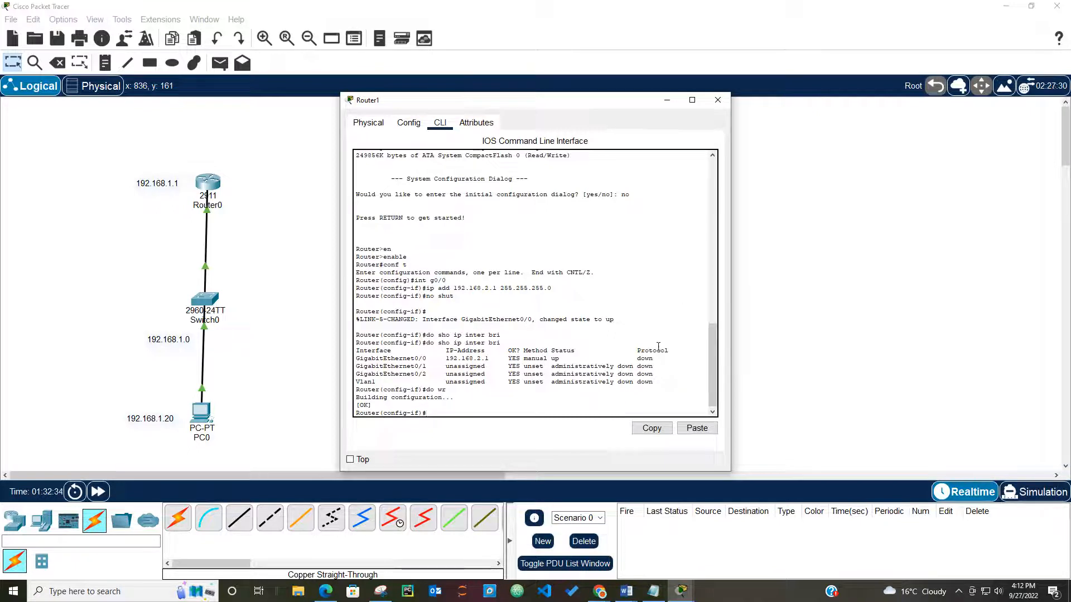
{"action": "left_click", "coordinate": [718, 101]}
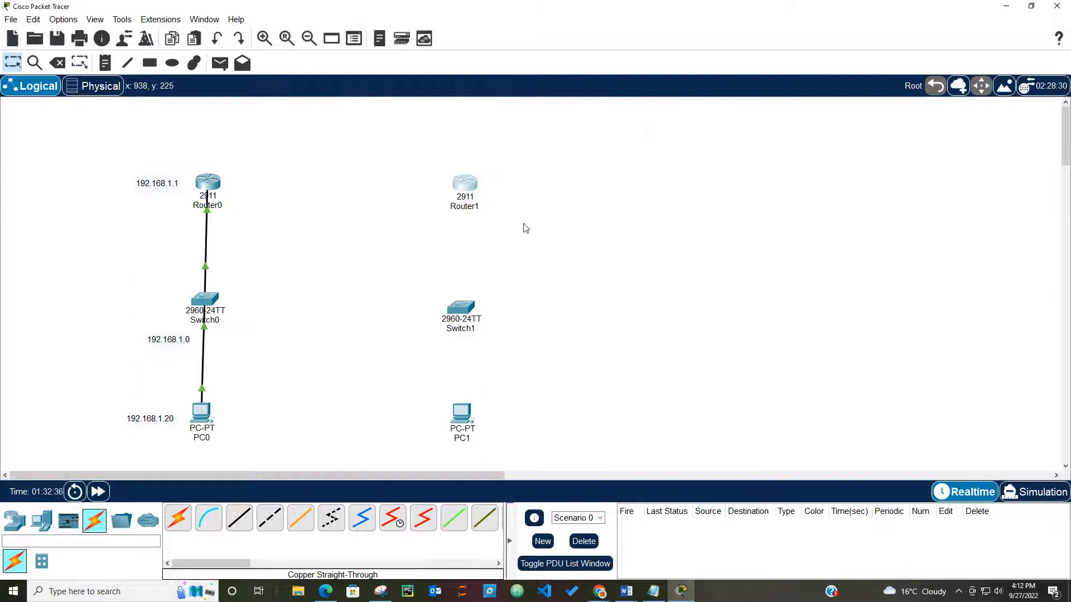
Connect PC1's FastEthernet0 port to Switch1's FastEthernet0/2 port with a copper straight-through cable
{"action": "left_click", "coordinate": [238, 532]}
{"action": "left_click", "coordinate": [463, 416]}
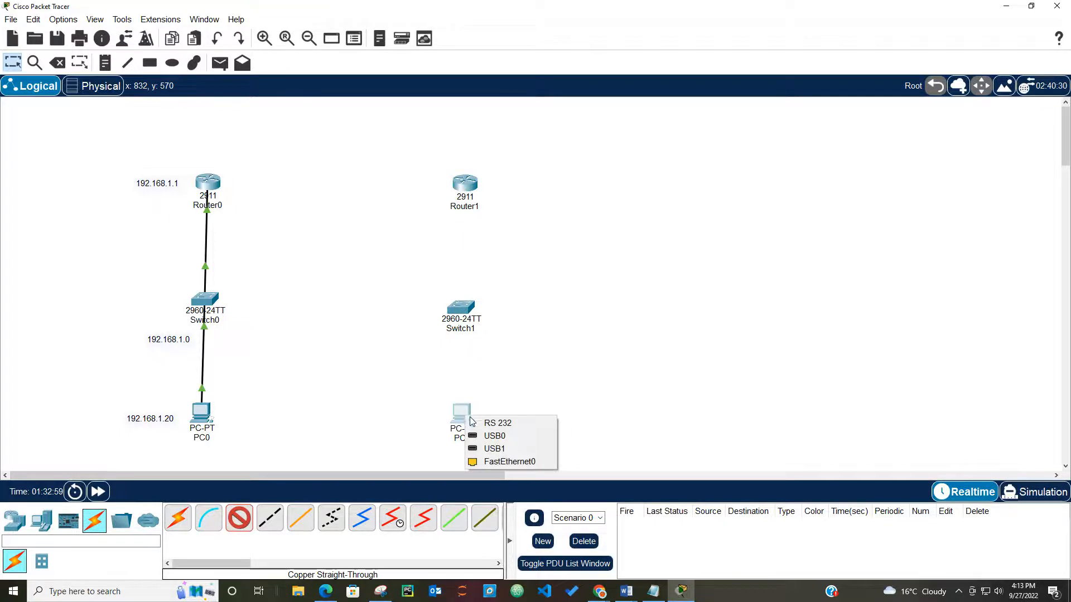
{"action": "left_click", "coordinate": [485, 462]}
{"action": "left_click", "coordinate": [461, 310]}
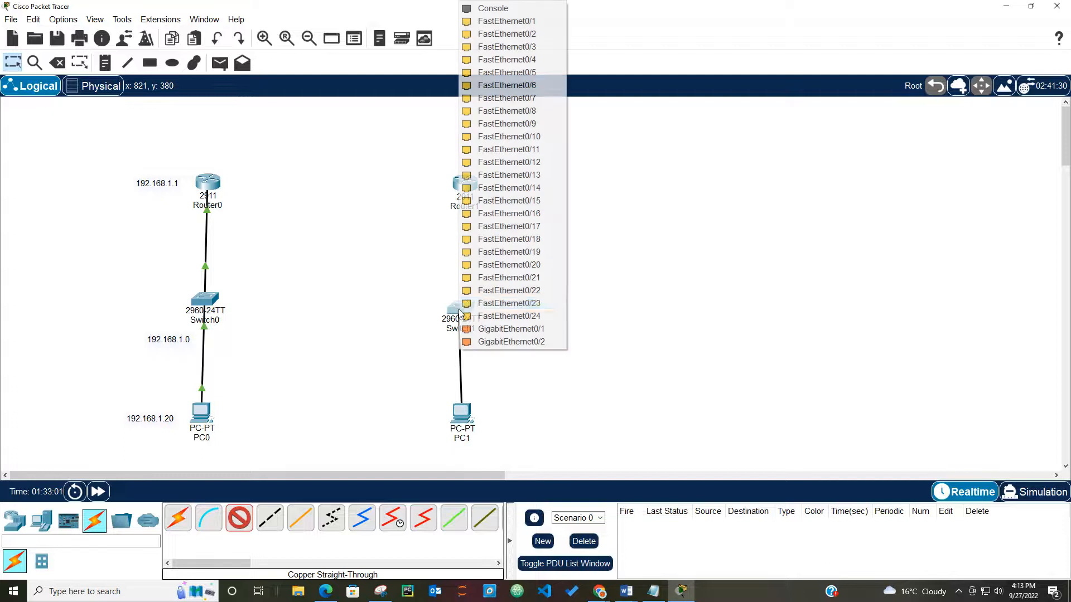
{"action": "left_click", "coordinate": [519, 36]}
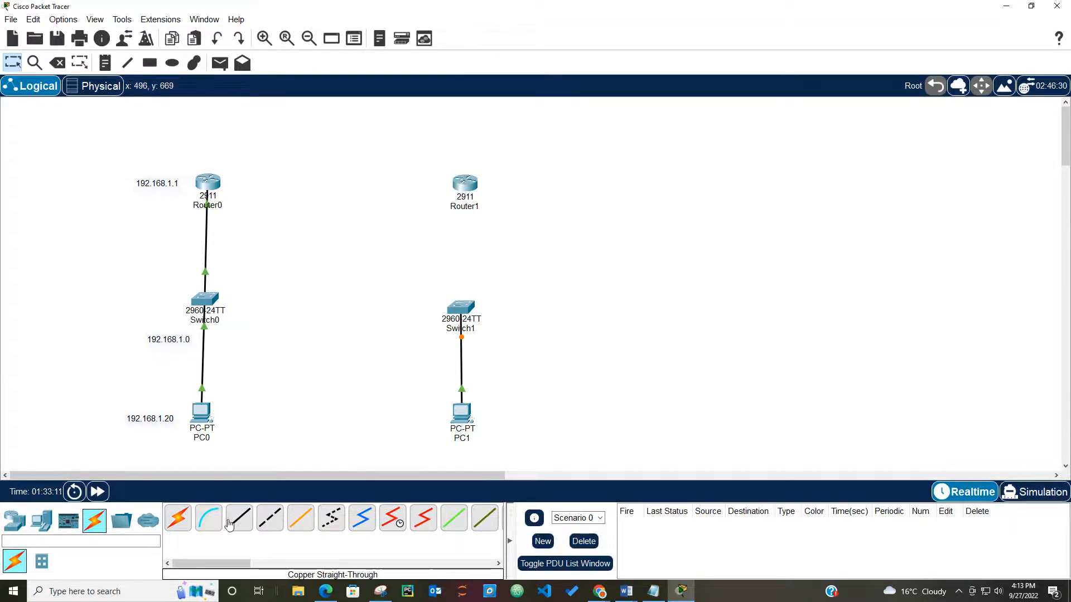
Connect Switch1's FastEthernet0/1 port to Router1's GigabitEthernet0/0 port with a copper straight-through cable
{"action": "left_click", "coordinate": [239, 517]}
{"action": "left_click", "coordinate": [467, 314]}
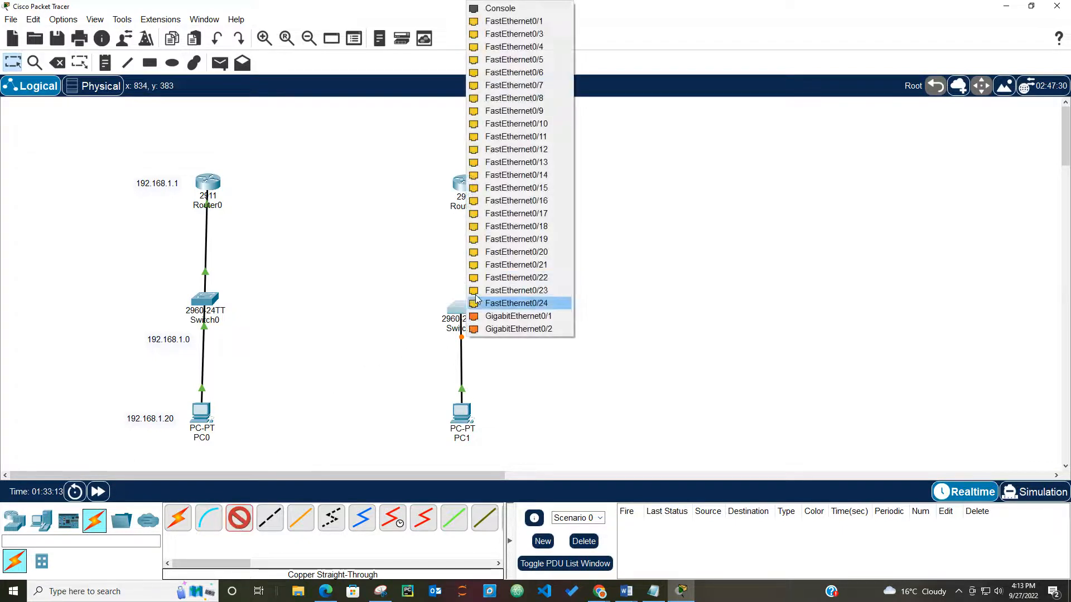
{"action": "left_click", "coordinate": [526, 22]}
{"action": "left_click", "coordinate": [470, 184]}
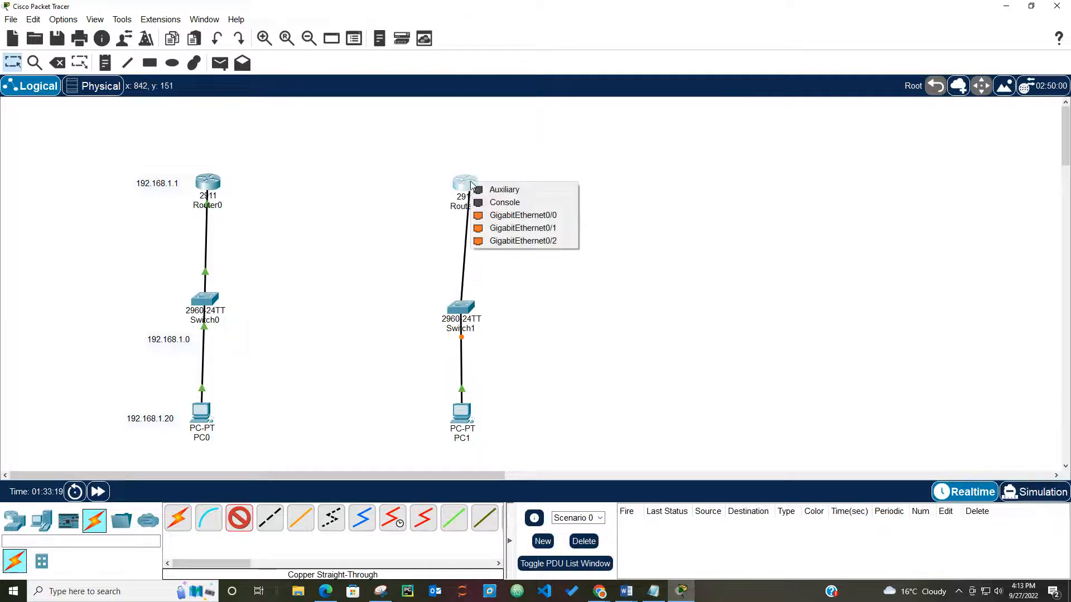
{"action": "left_click", "coordinate": [488, 216]}
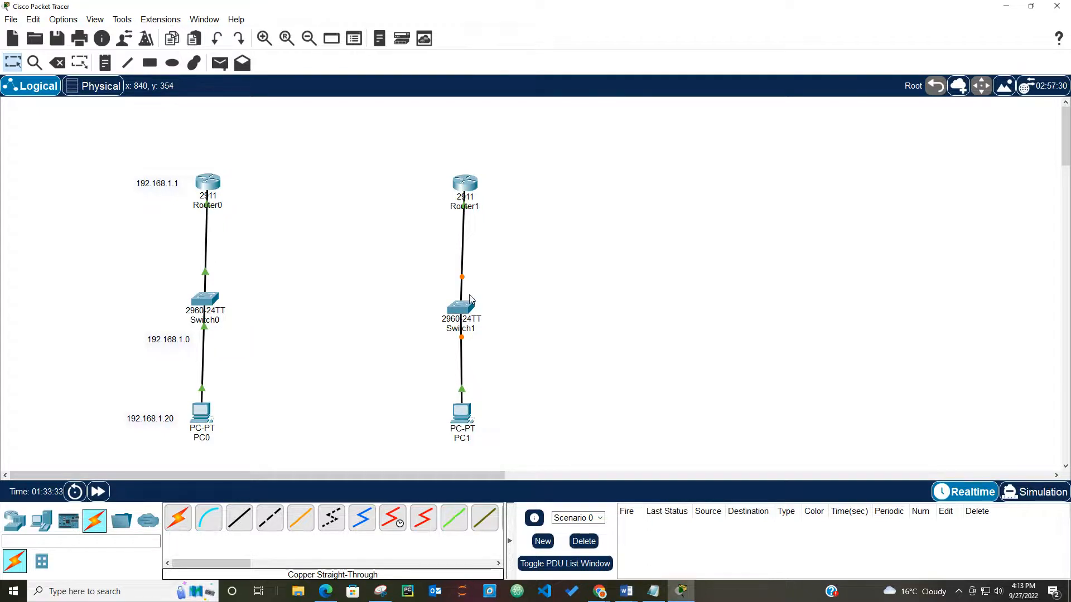
Open PC1's IP configuration and enter the static IPv4 address 192.168.1.20 with subnet mask 255.255.255.0
{"action": "left_click", "coordinate": [454, 412]}
{"action": "left_click", "coordinate": [449, 123]}
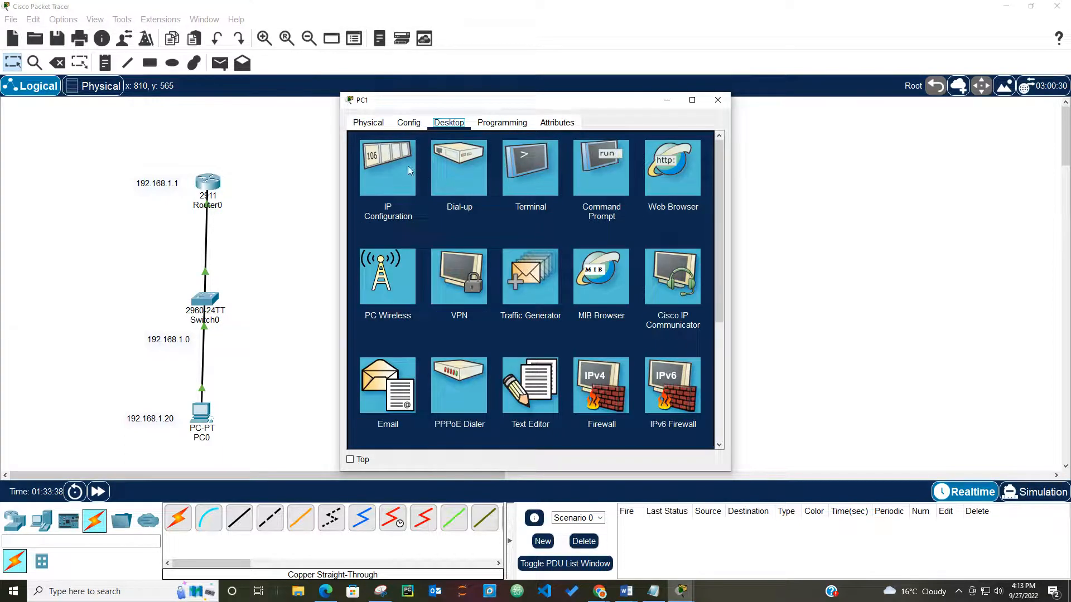
{"action": "left_click_drag", "start_coordinate": [462, 105], "coordinate": [690, 102]}
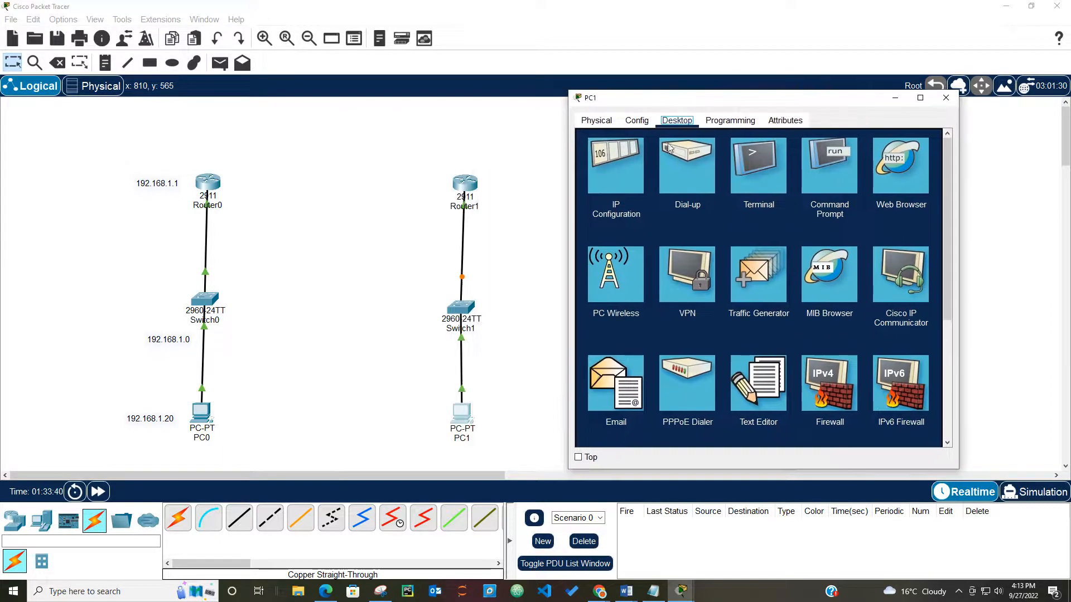
{"action": "left_click", "coordinate": [636, 183]}
{"action": "left_click", "coordinate": [709, 204]}
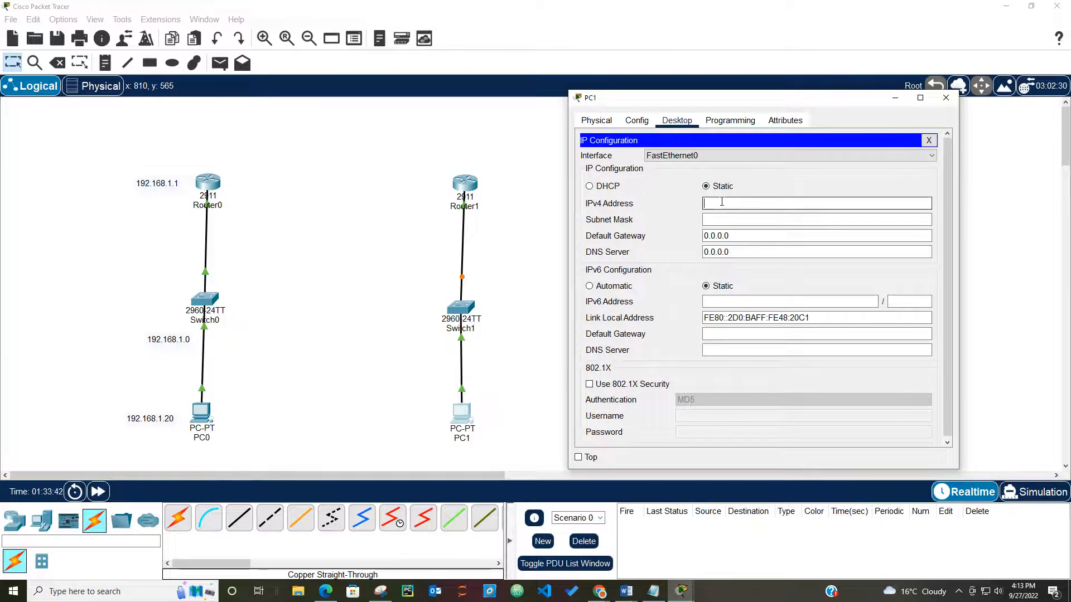
{"action": "type", "text": "192.168.1.20"}
{"action": "key", "text": "Tab"}
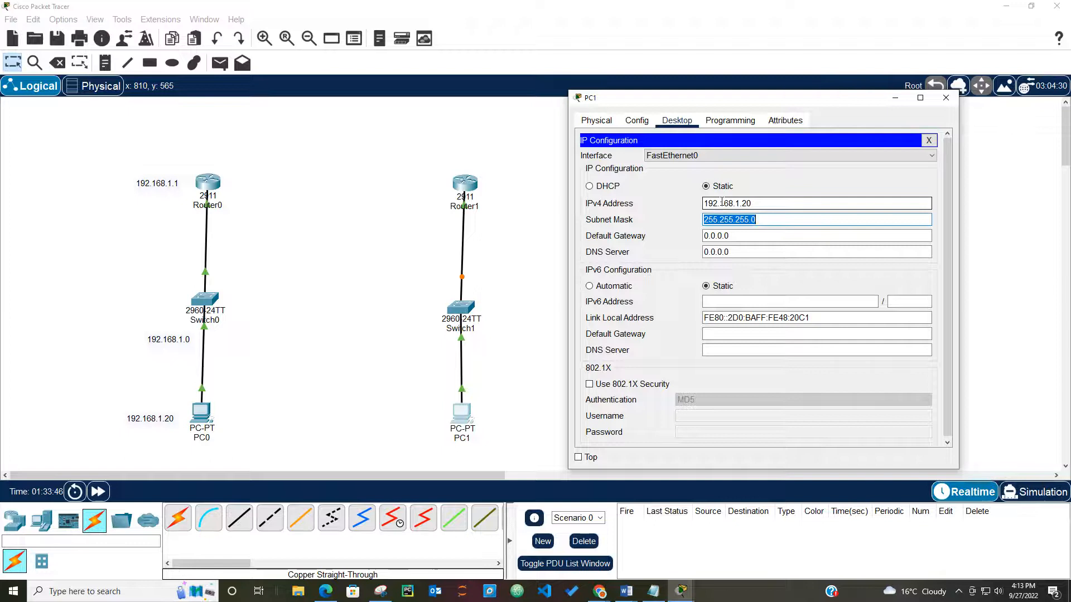
Correct PC1's IPv4 address to 192.168.2.20
{"action": "key", "text": "Tab"}
{"action": "type", "text": "192.1"}
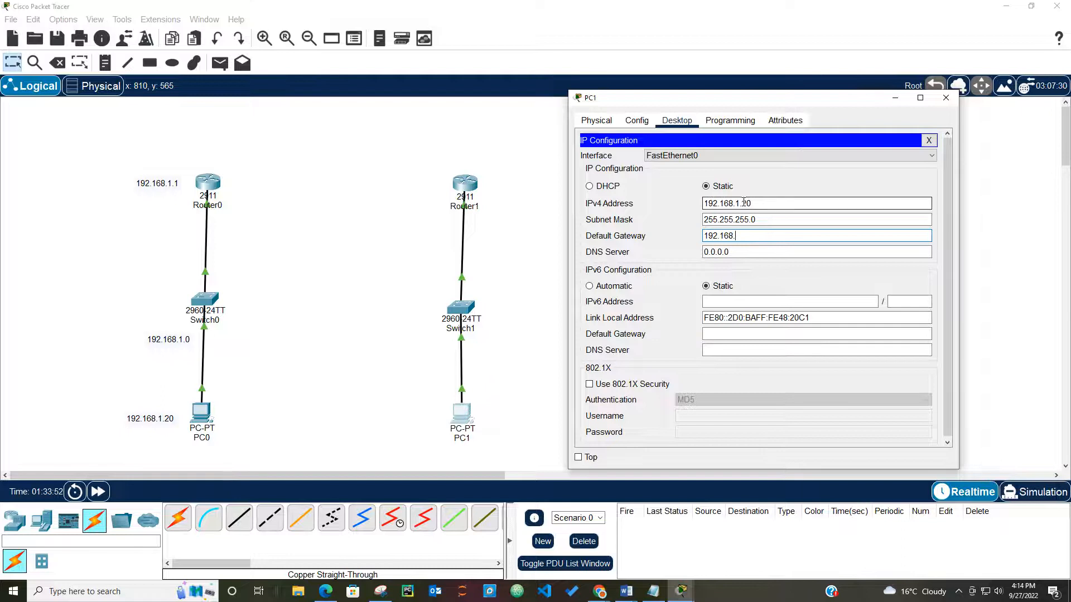
{"action": "left_click", "coordinate": [744, 202]}
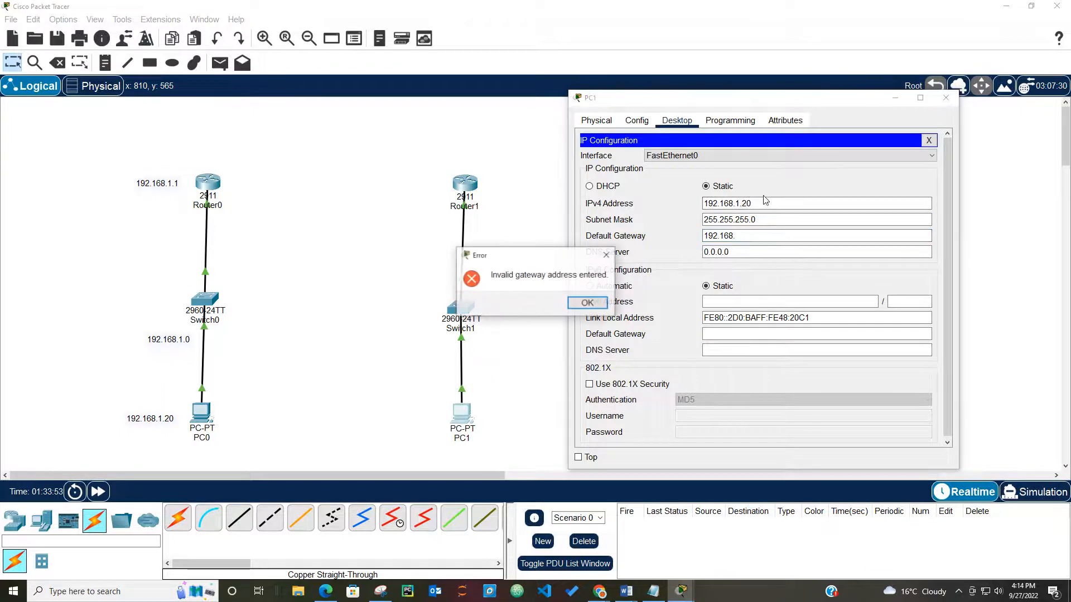
{"action": "left_click", "coordinate": [588, 303]}
{"action": "key", "text": "BackSpace"}
{"action": "type", "text": "2"}
{"action": "key", "text": "Tab"}
Set PC1's default gateway to 192.168.2.1 and close its window
{"action": "left_click", "coordinate": [737, 238]}
{"action": "type", "text": "192.168."}
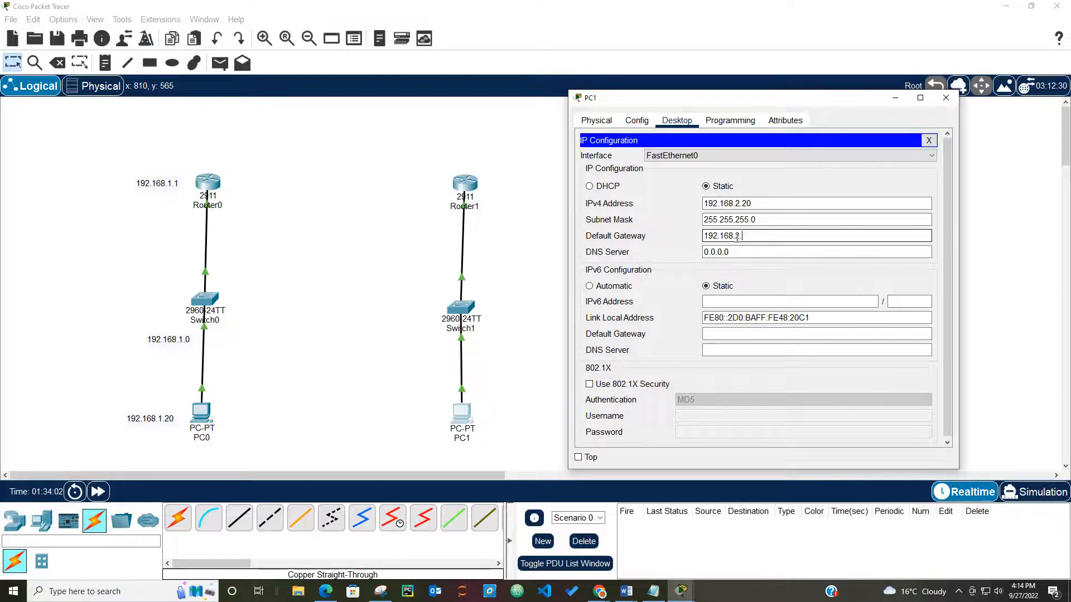
{"action": "type", "text": "2.1"}
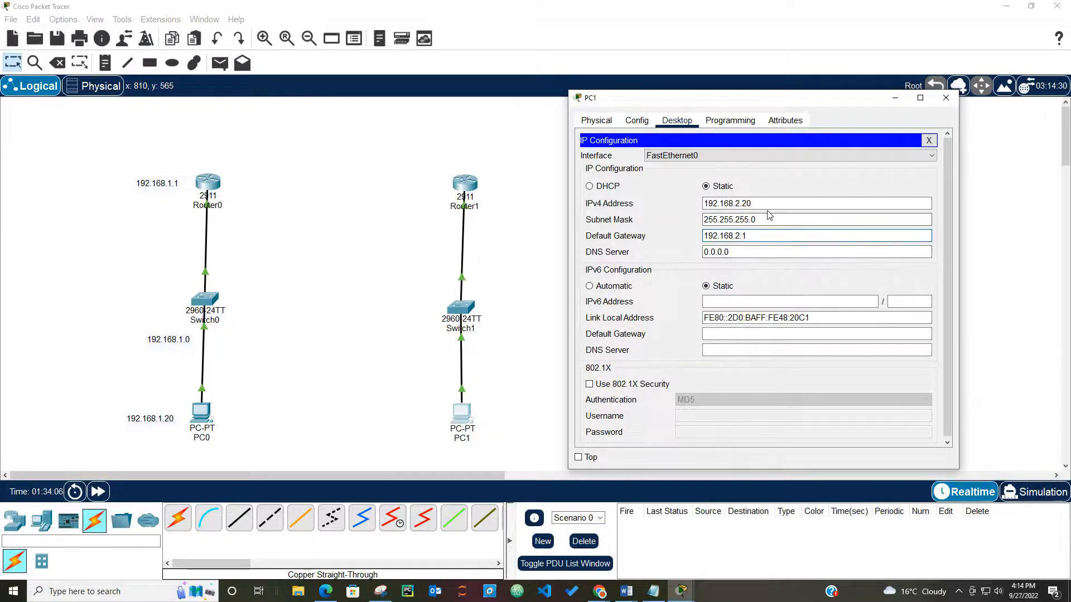
{"action": "left_click", "coordinate": [946, 101]}
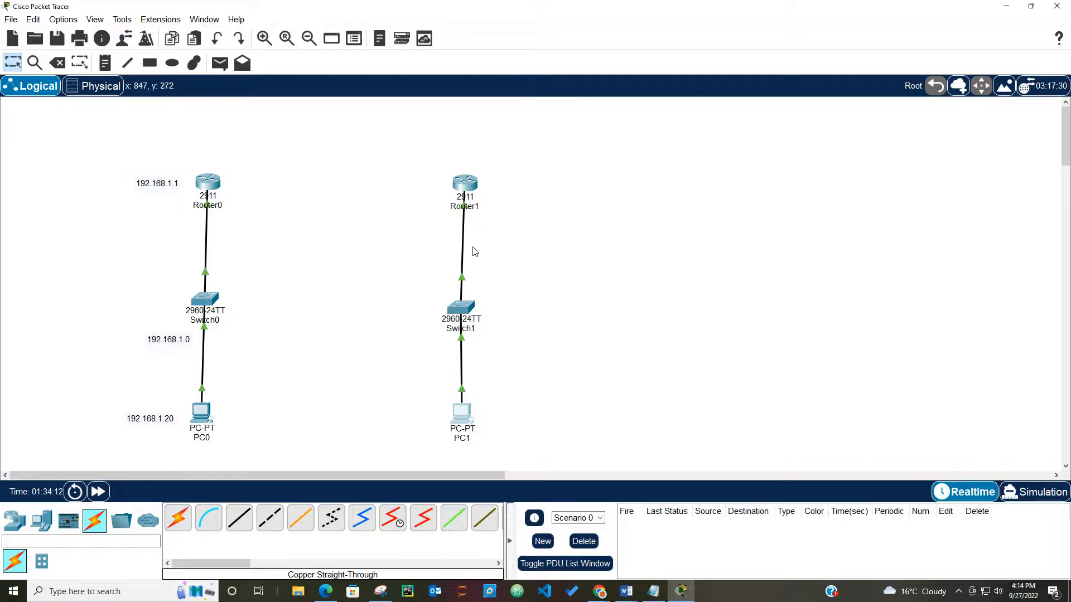
Place a note reading 192.168.2.0 next to the link between Switch1 and PC1
{"action": "left_click", "coordinate": [105, 65]}
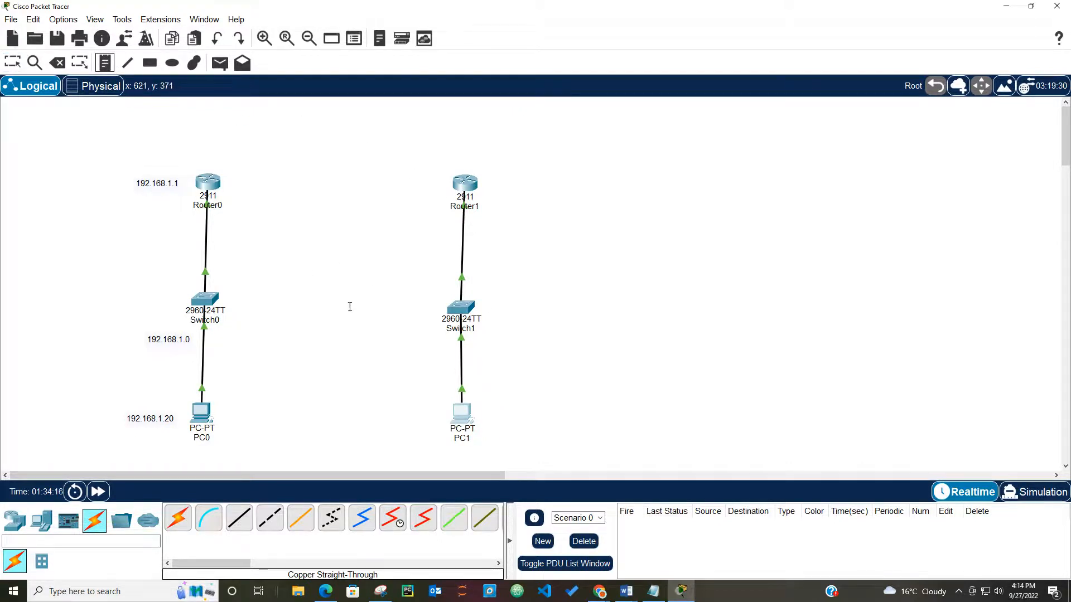
{"action": "left_click", "coordinate": [482, 381]}
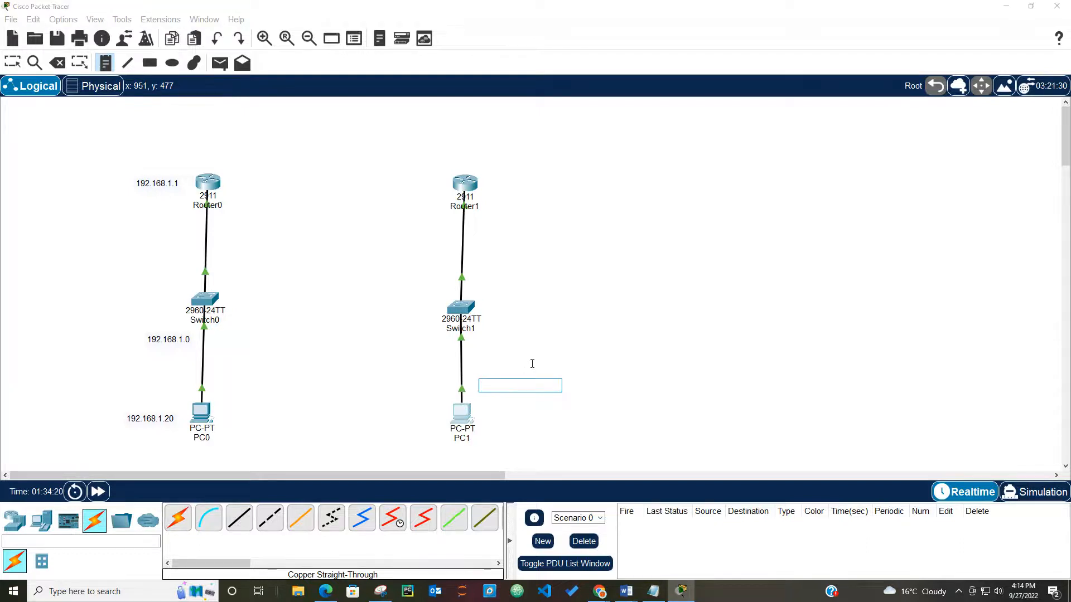
{"action": "type", "text": "192.168.2.0"}
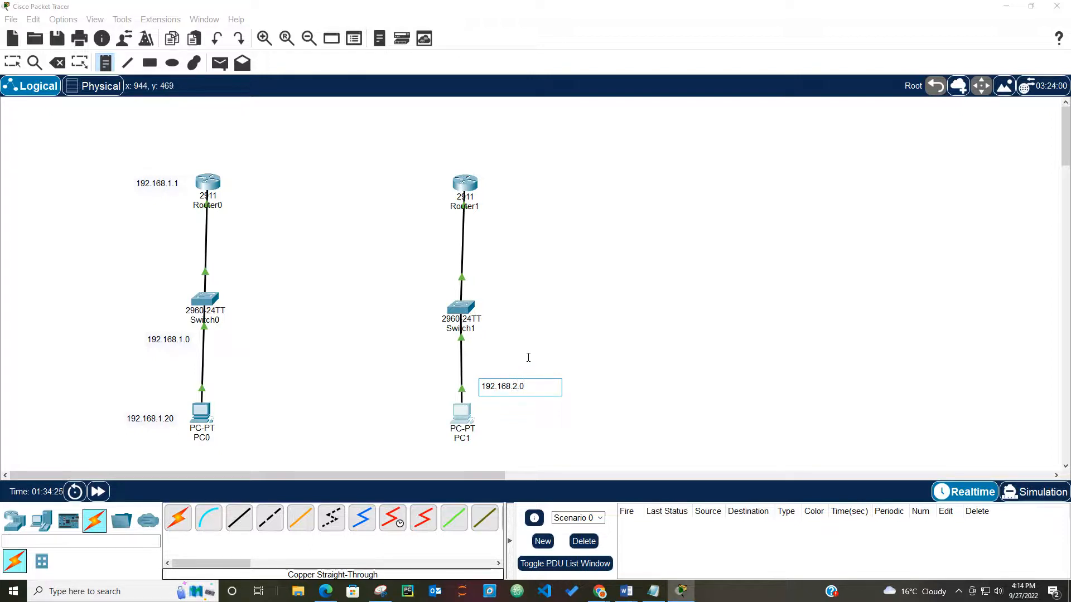
{"action": "left_click", "coordinate": [526, 356]}
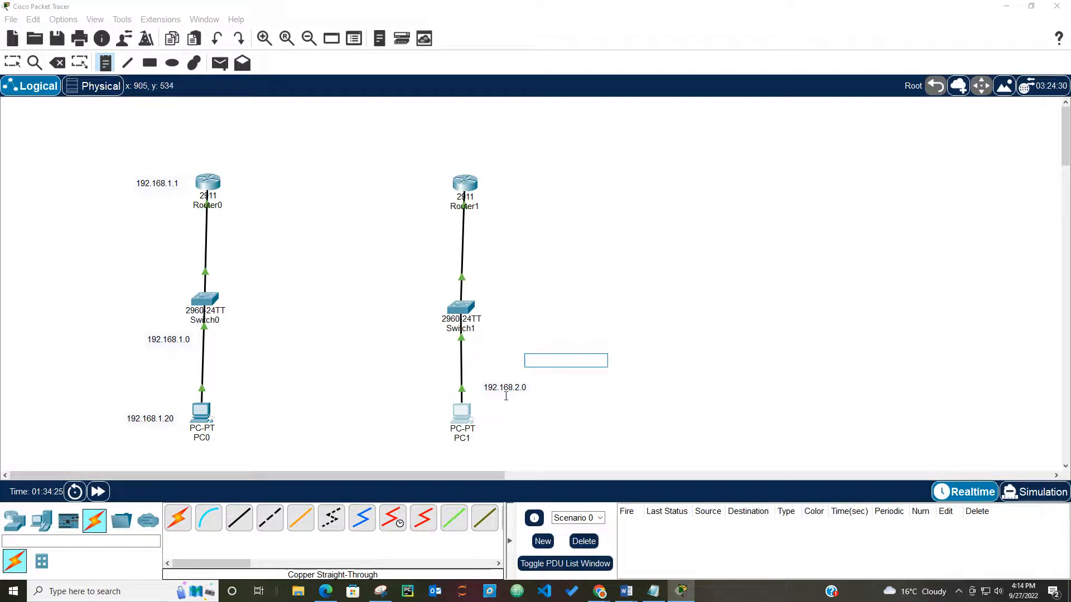
Add the note 192.168.2.20 beside PC1 and the note 192.168.2.1 beside Router1, and leave note placement
{"action": "left_click", "coordinate": [479, 419]}
{"action": "type", "text": "192.168.2.20"}
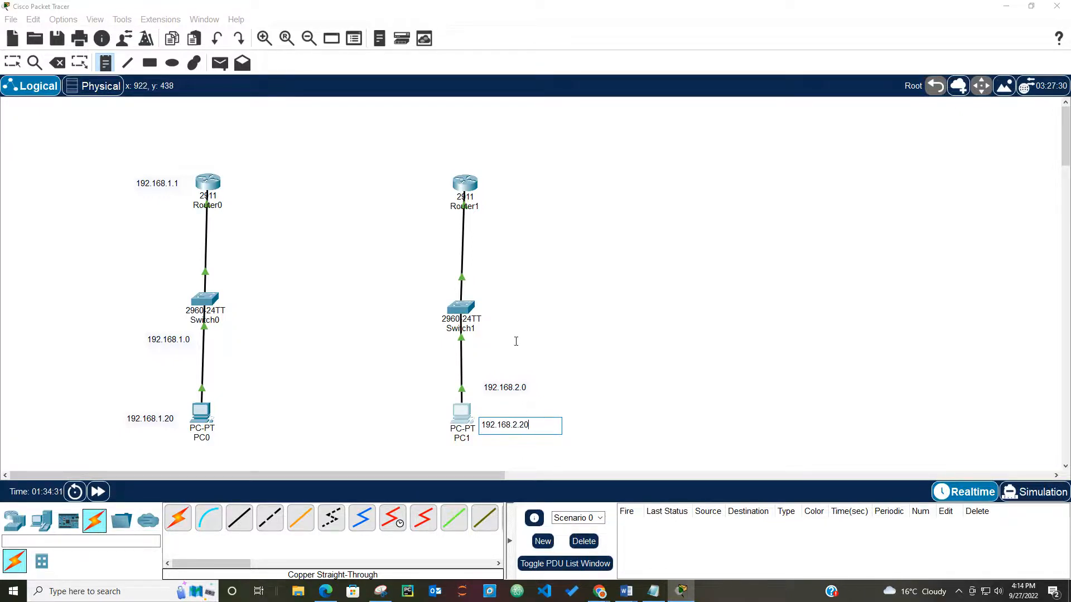
{"action": "left_click", "coordinate": [509, 182]}
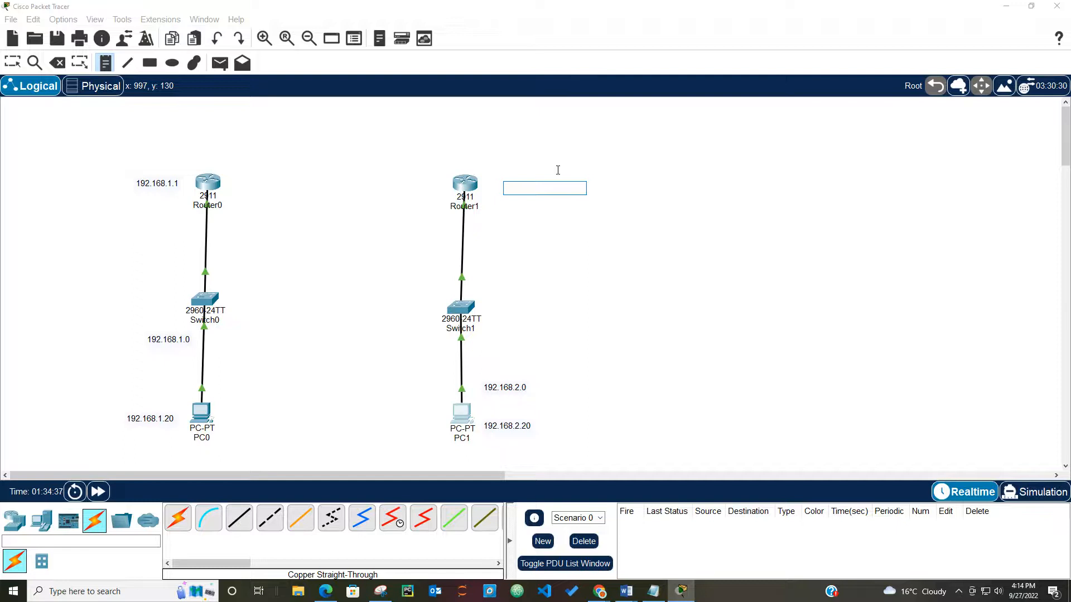
{"action": "type", "text": "192.168.2.1"}
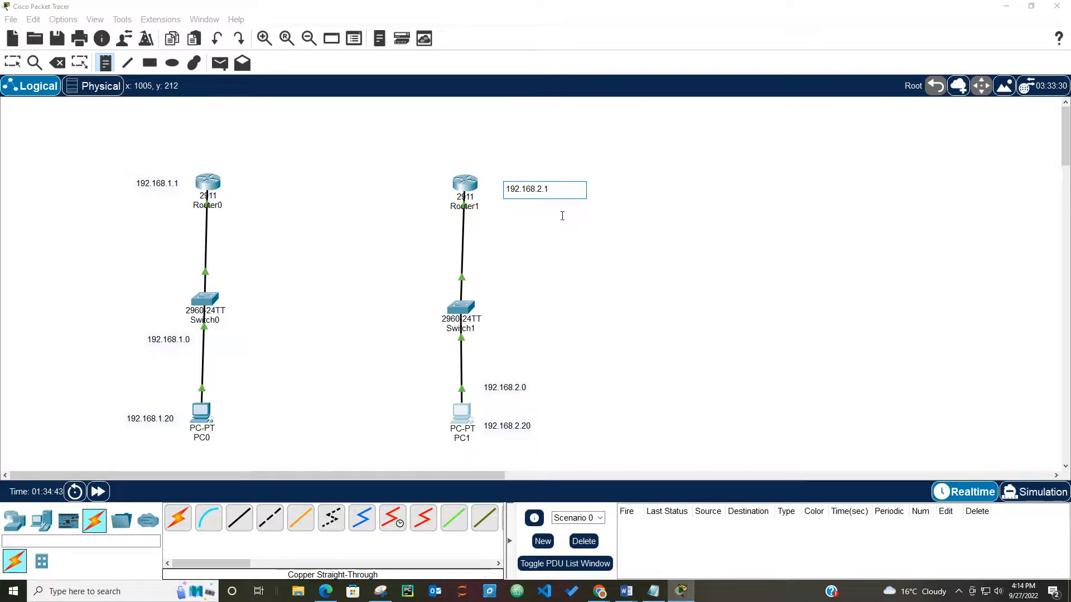
{"action": "key", "text": "Escape"}
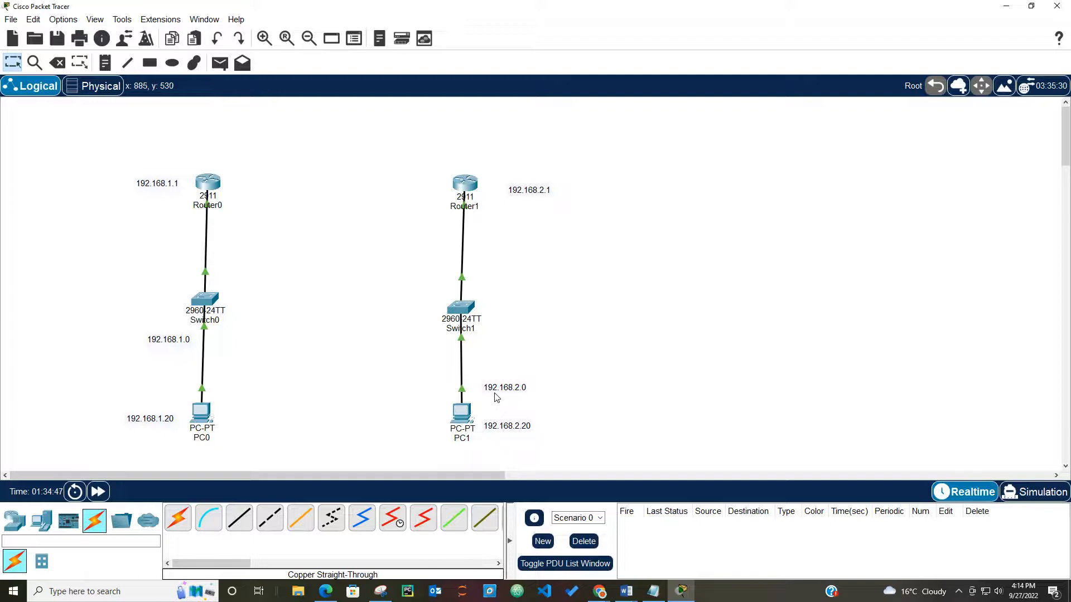
Reposition the address notes: 192.168.2.0 just below Switch1's level, 192.168.2.20 level with PC1, and 192.168.2.1 closer to Router1
{"action": "left_click_drag", "start_coordinate": [500, 391], "coordinate": [502, 376]}
{"action": "left_click_drag", "start_coordinate": [510, 428], "coordinate": [513, 420]}
{"action": "left_click_drag", "start_coordinate": [501, 349], "coordinate": [519, 346]}
{"action": "left_click_drag", "start_coordinate": [534, 183], "coordinate": [524, 184]}
{"action": "double_click", "coordinate": [528, 344]}
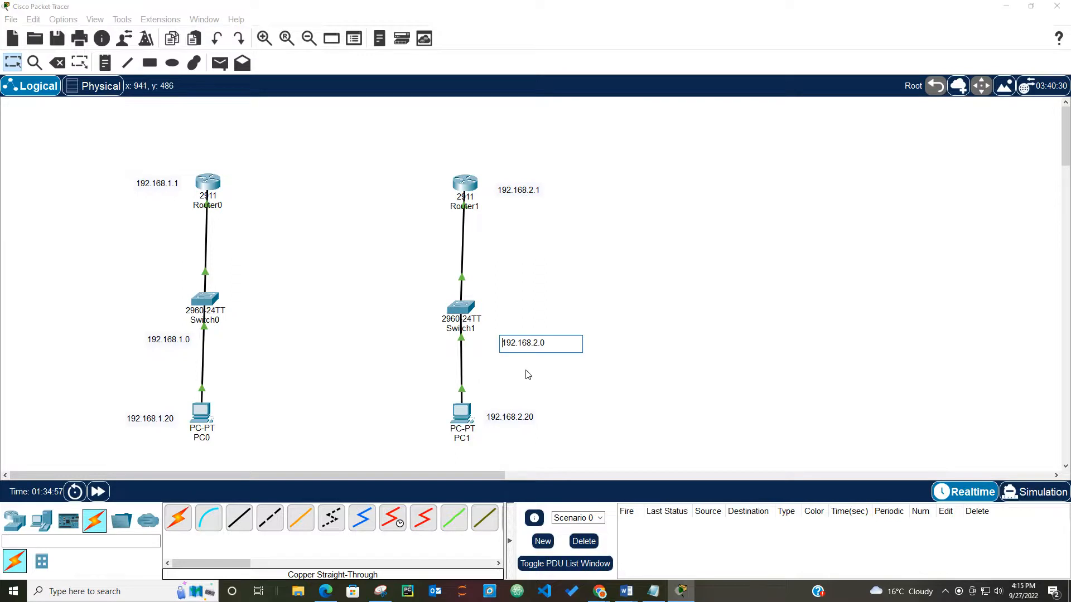
{"action": "double_click", "coordinate": [516, 417]}
{"action": "double_click", "coordinate": [529, 344]}
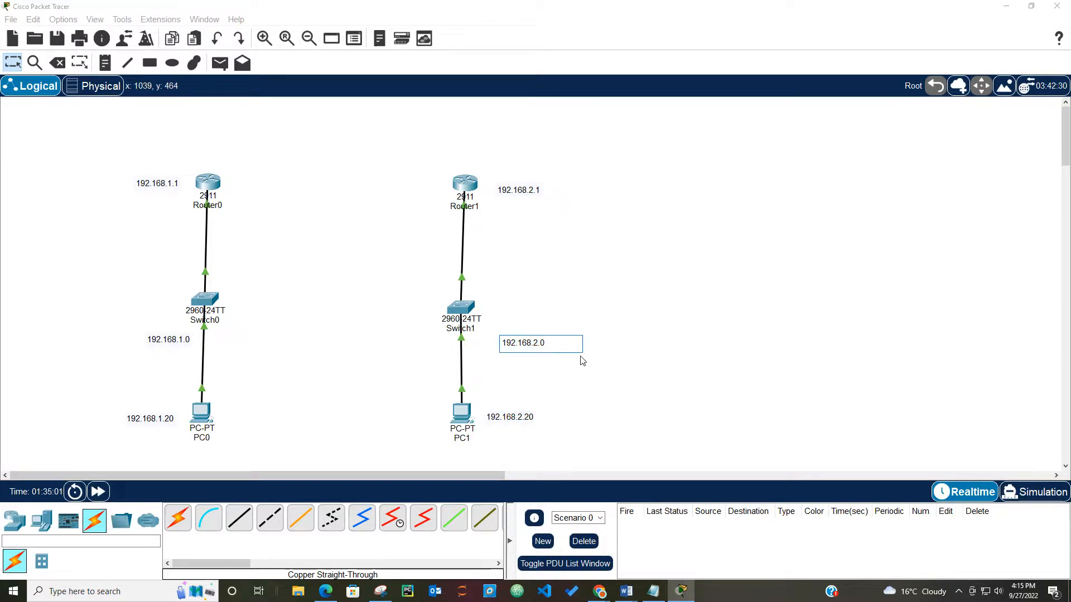
{"action": "left_click", "coordinate": [562, 374]}
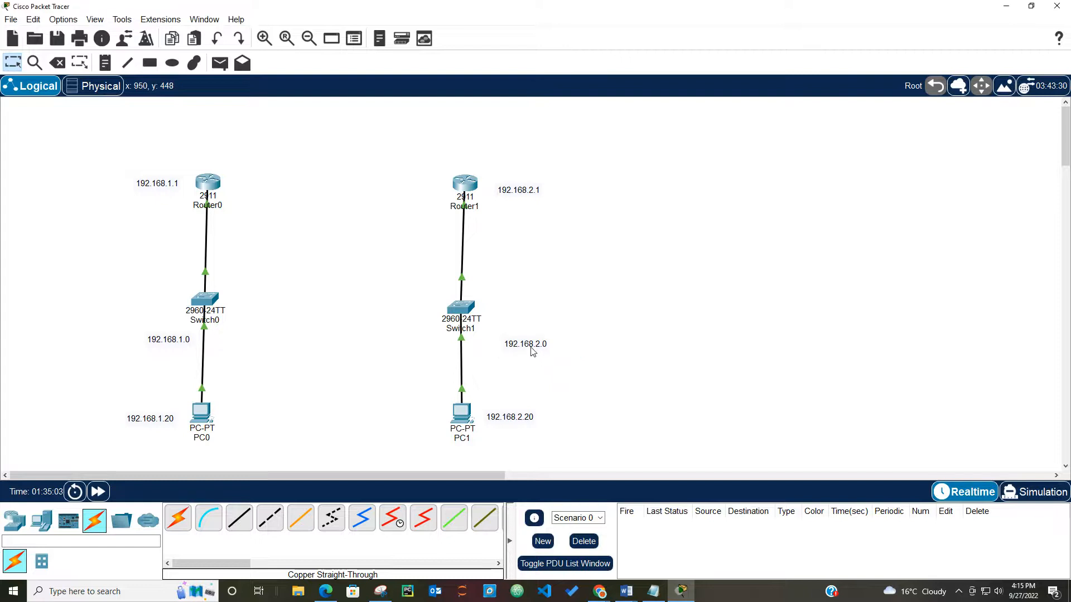
Edit the note beside Router1 to read g0/0 192.168.2.1
{"action": "double_click", "coordinate": [516, 191]}
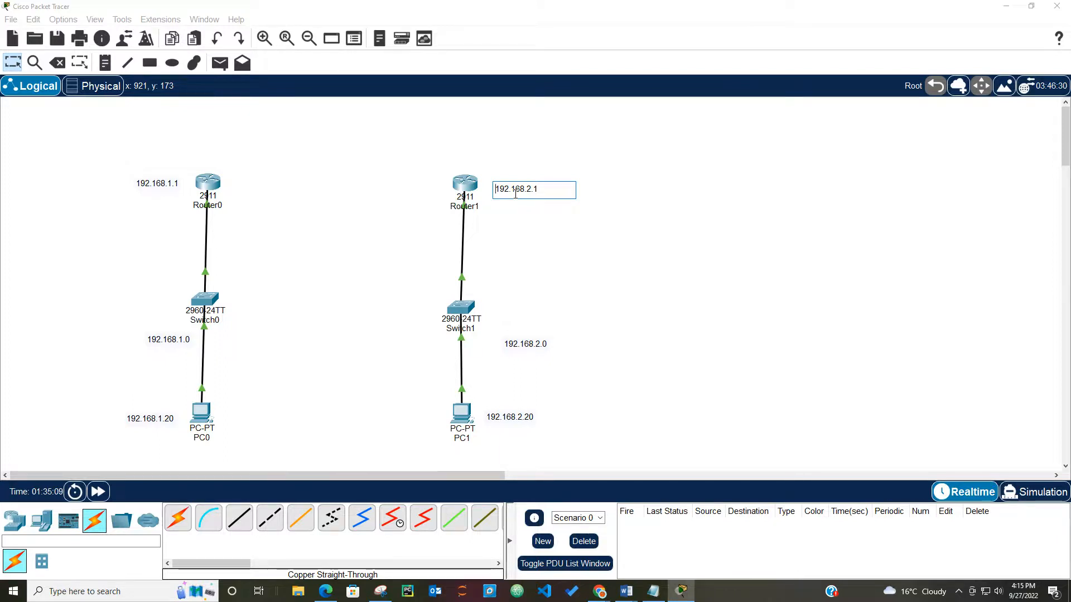
{"action": "type", "text": "F"}
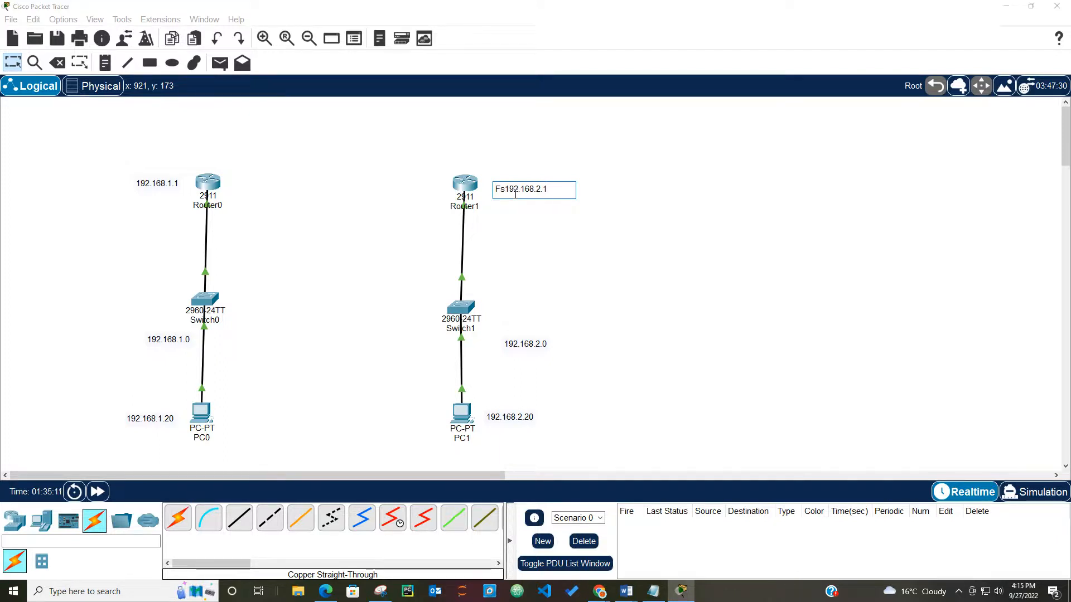
{"action": "type", "text": "ast"}
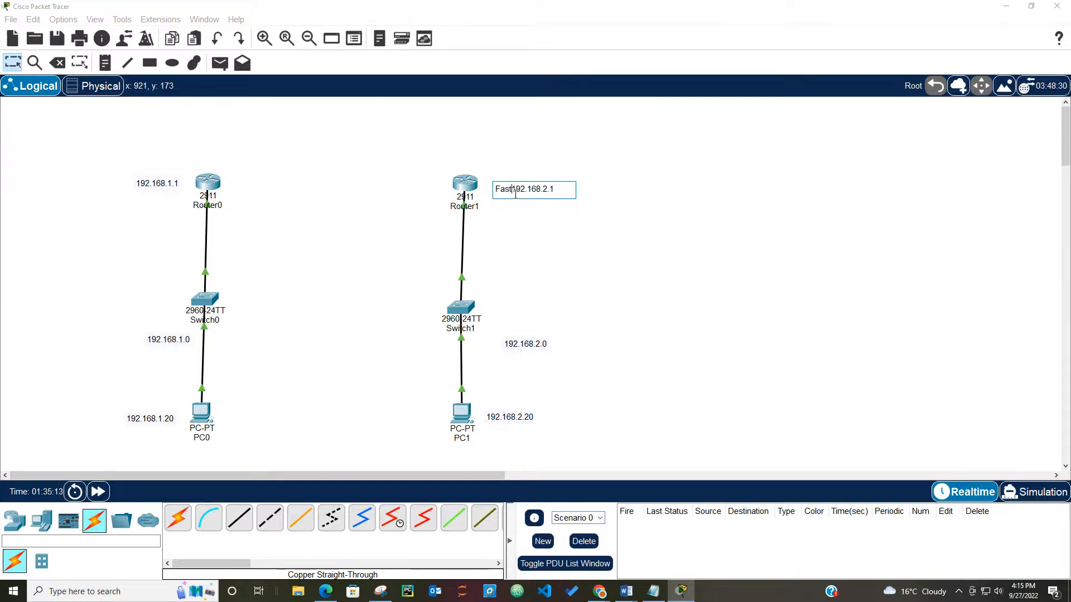
{"action": "type", "text": " g0/0"}
{"action": "left_click", "coordinate": [549, 219]}
{"action": "double_click", "coordinate": [514, 191]}
{"action": "left_click_drag", "start_coordinate": [513, 190], "coordinate": [472, 178]}
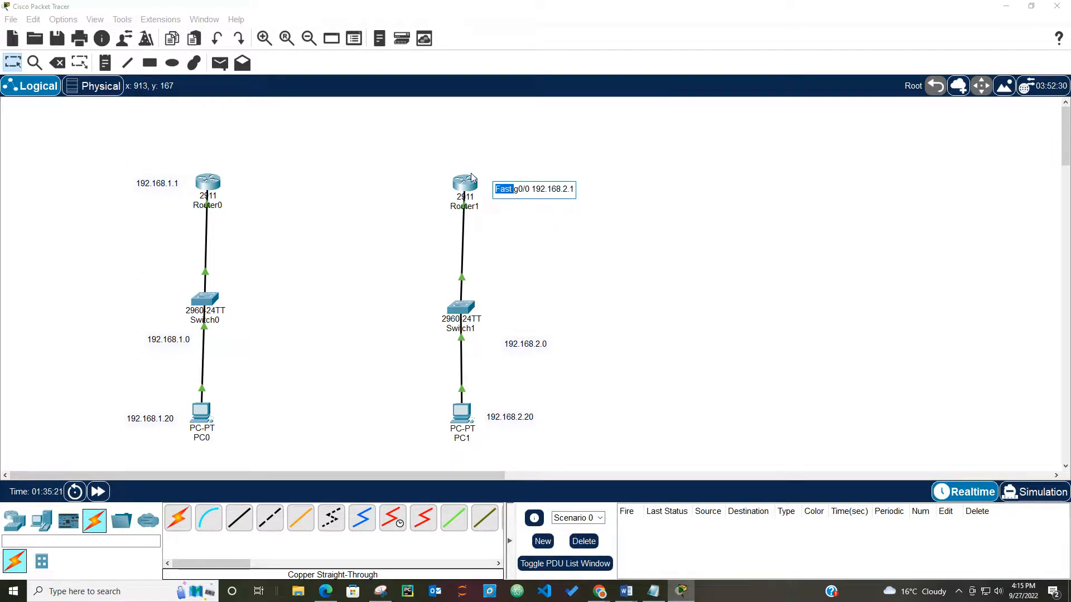
{"action": "key", "text": "BackSpace"}
{"action": "left_click", "coordinate": [560, 218]}
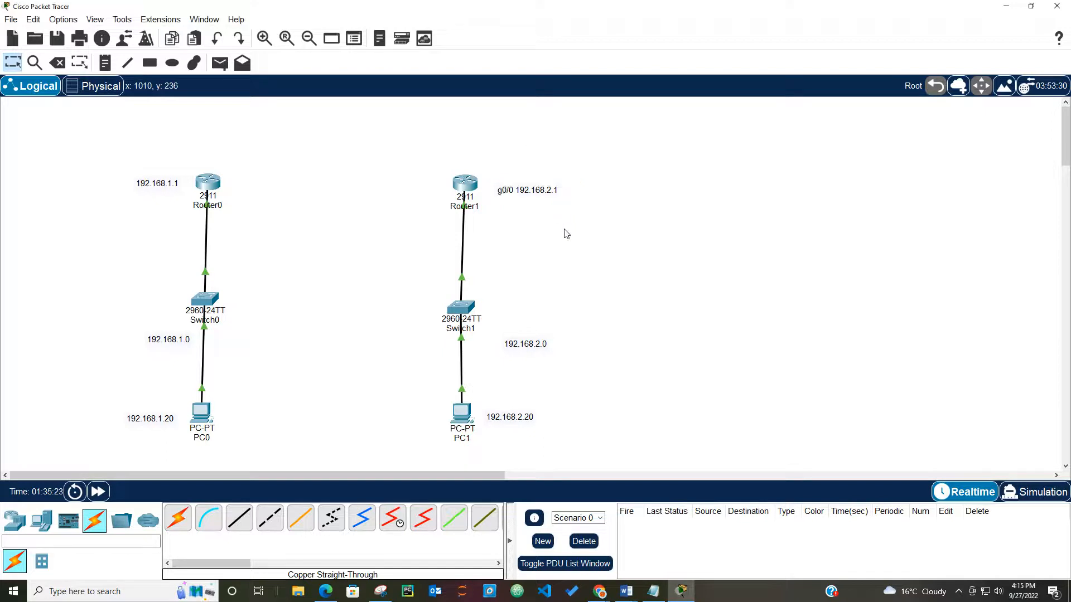
Edit the note beside the Switch1–PC1 link to read network 192.168.2.0
{"action": "double_click", "coordinate": [511, 345]}
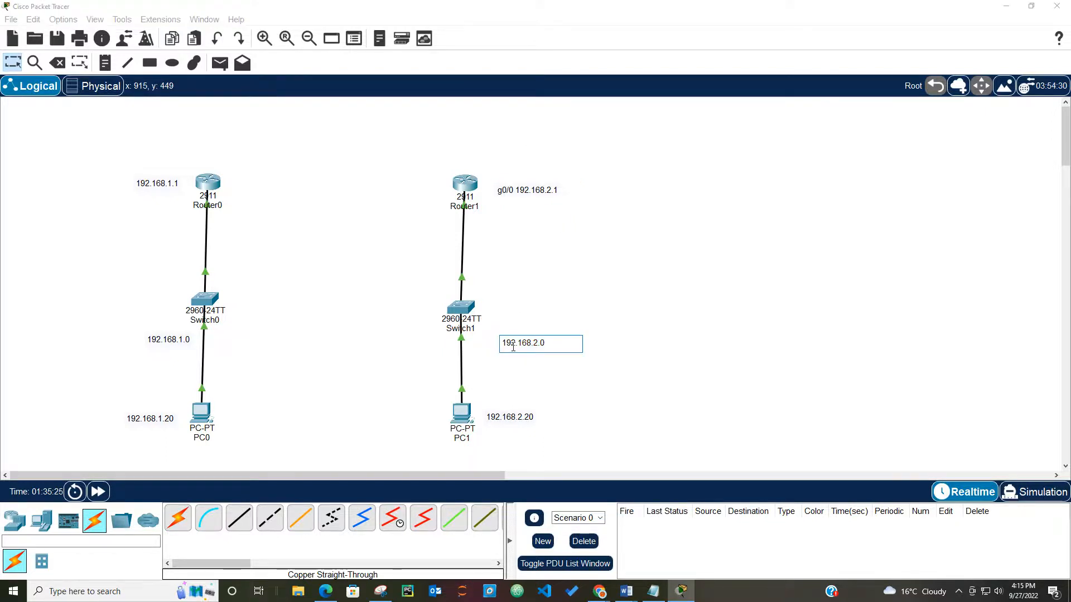
{"action": "type", "text": "network"}
{"action": "left_click", "coordinate": [570, 400]}
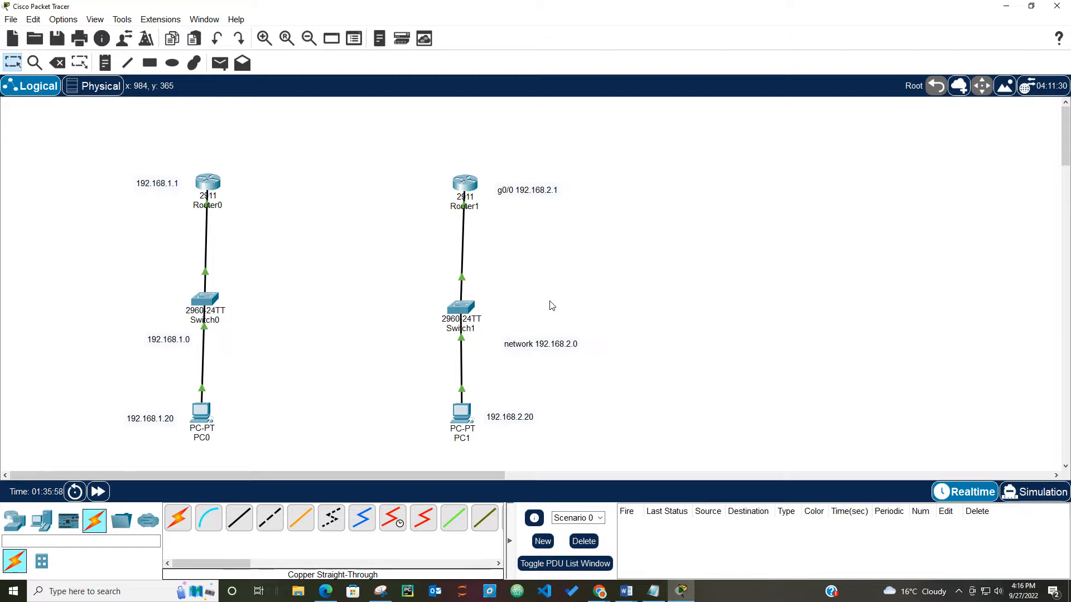
Test connectivity by pinging 192.168.2.1 from PC1's command prompt, and close PC1's window
{"action": "left_click", "coordinate": [460, 412]}
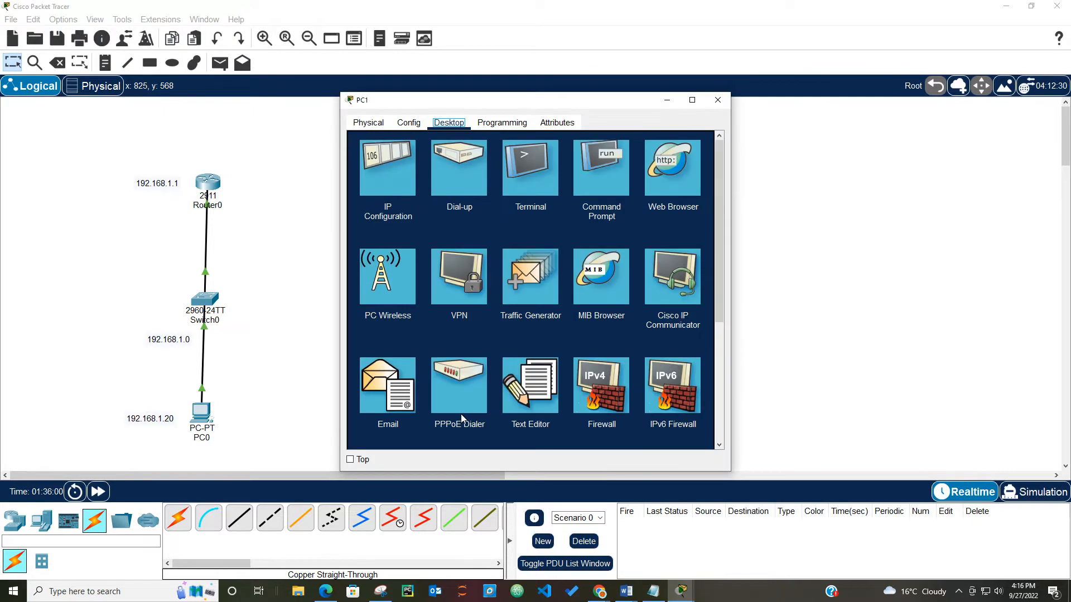
{"action": "left_click", "coordinate": [591, 161]}
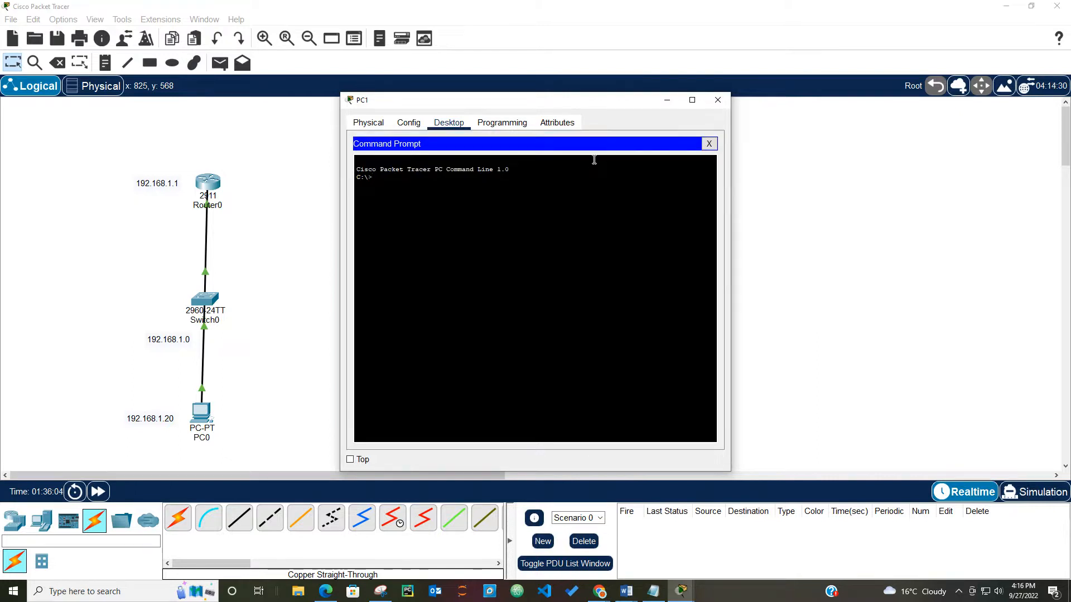
{"action": "type", "text": "ping 192.168.2.1"}
{"action": "key", "text": "Return"}
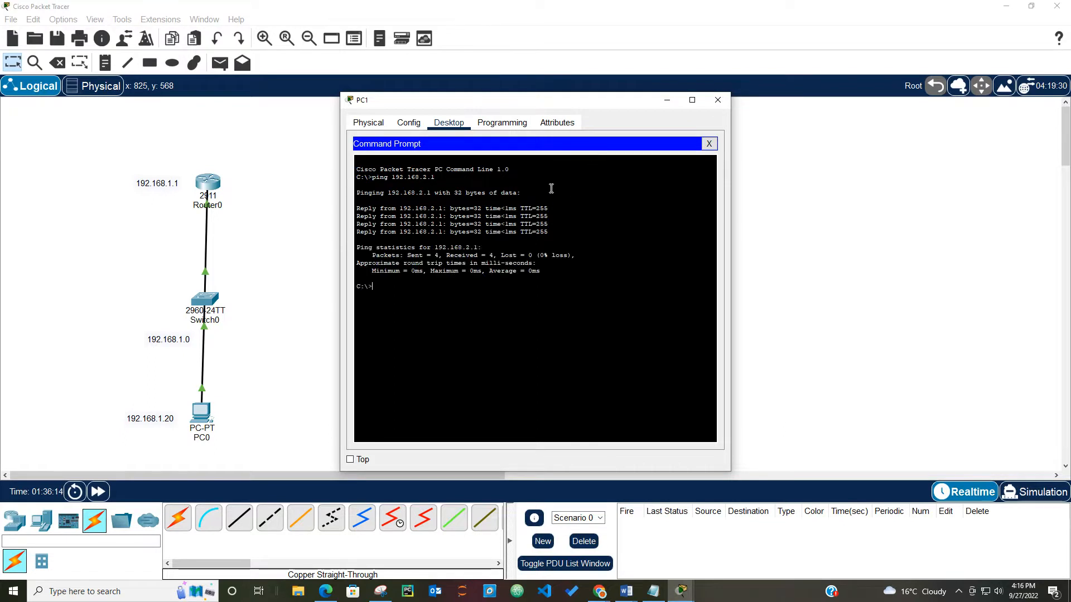
{"action": "left_click", "coordinate": [718, 100]}
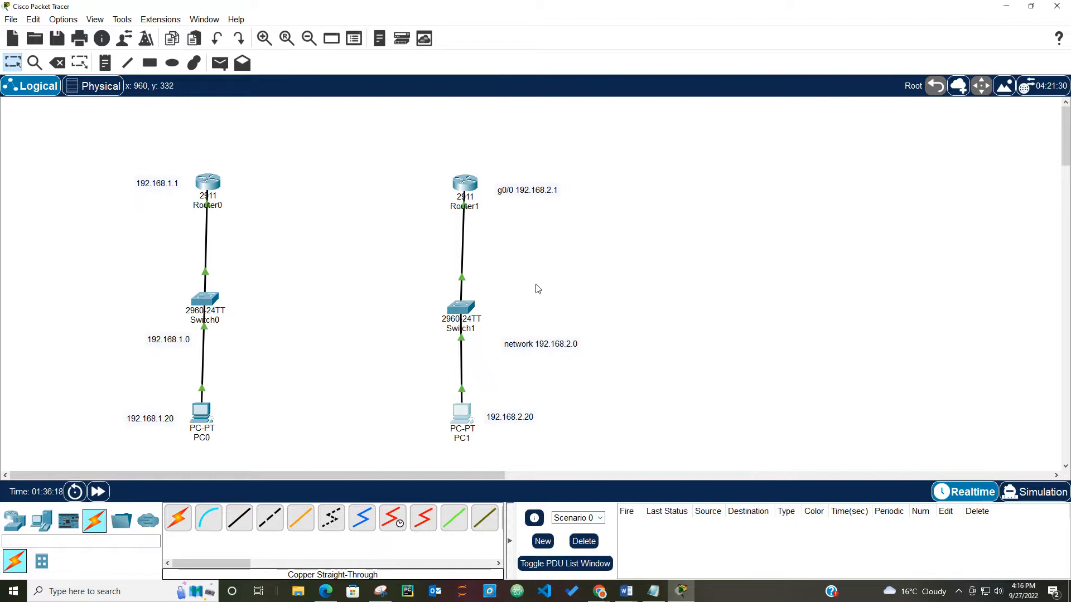